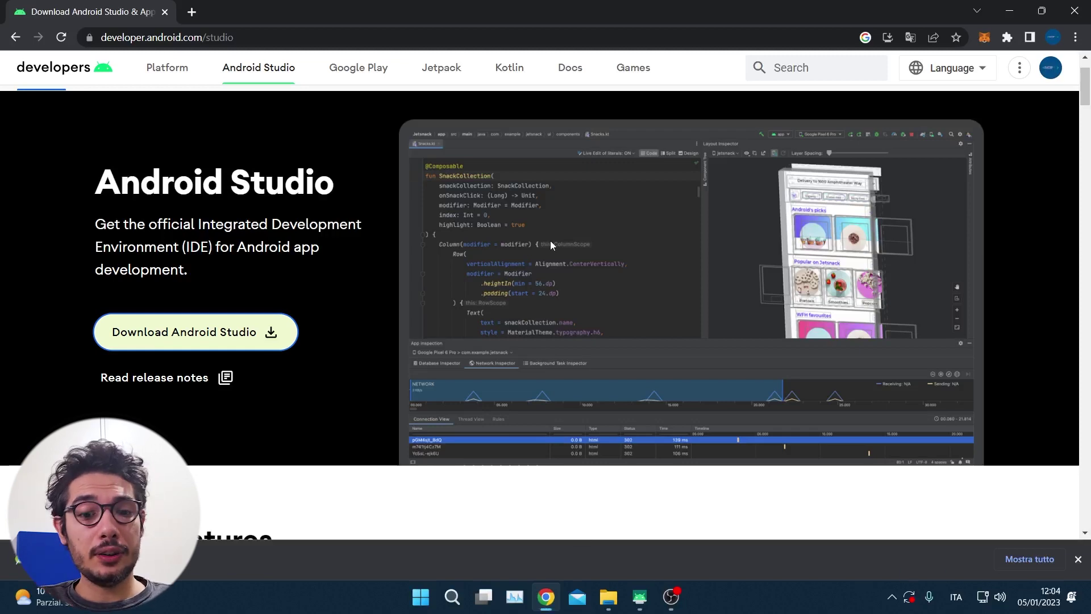
- Run the android-studio-2021.3.1.17-windows installer from the Download folder as administrator and allow it to make changes
{"action": "left_click", "coordinate": [608, 597]}
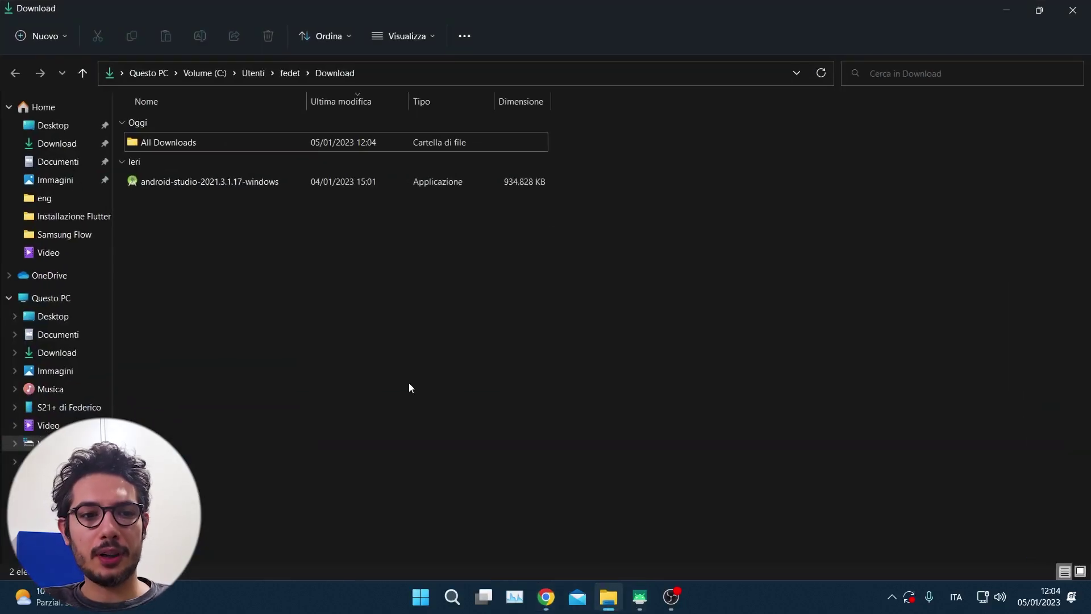
{"action": "right_click", "coordinate": [224, 182]}
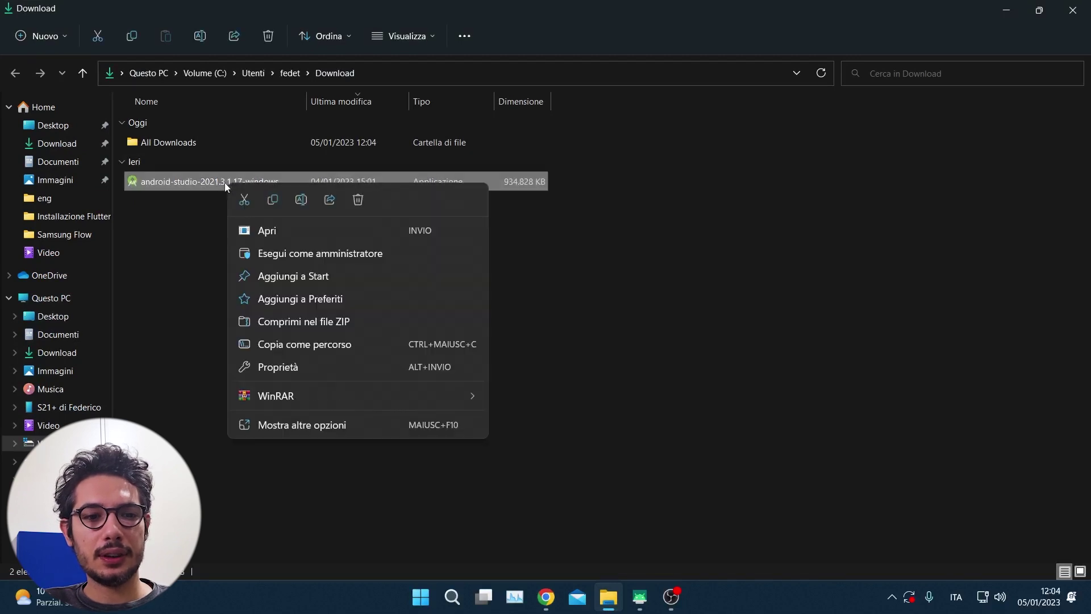
{"action": "left_click", "coordinate": [329, 261]}
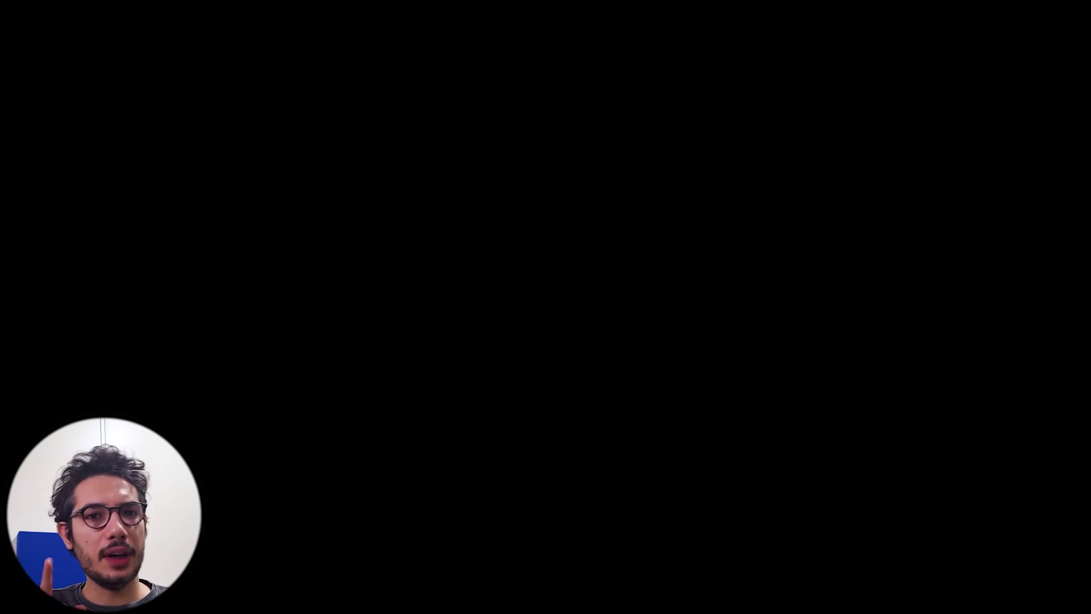
{"action": "left_click", "coordinate": [494, 427]}
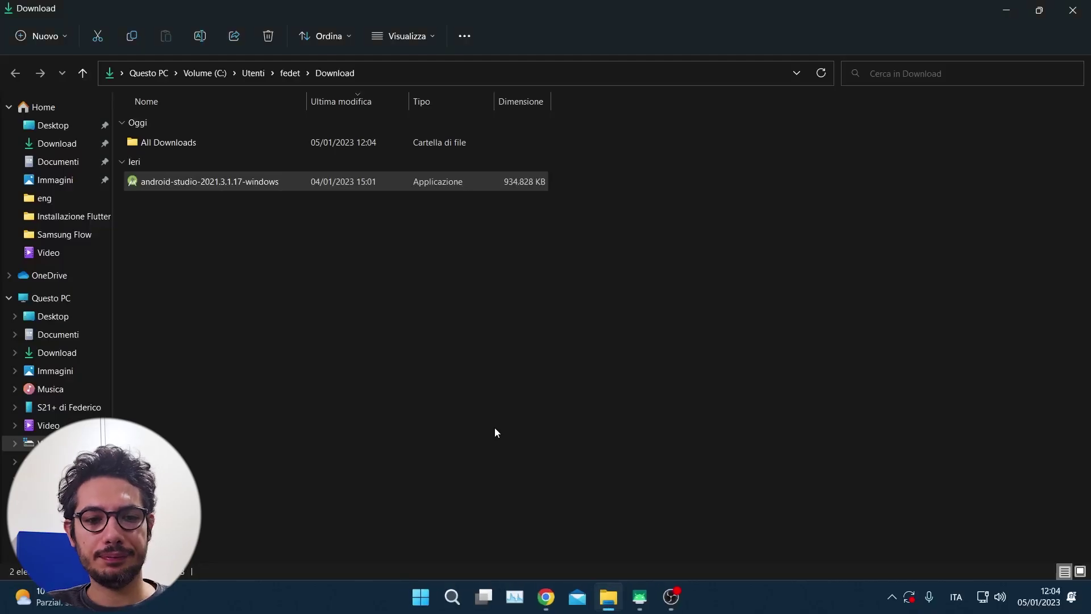
- Install Android Studio with Android Virtual Device in C:\Program Files\Android\Android Studio, and finish the setup with Start Android Studio enabled
{"action": "left_click", "coordinate": [624, 415]}
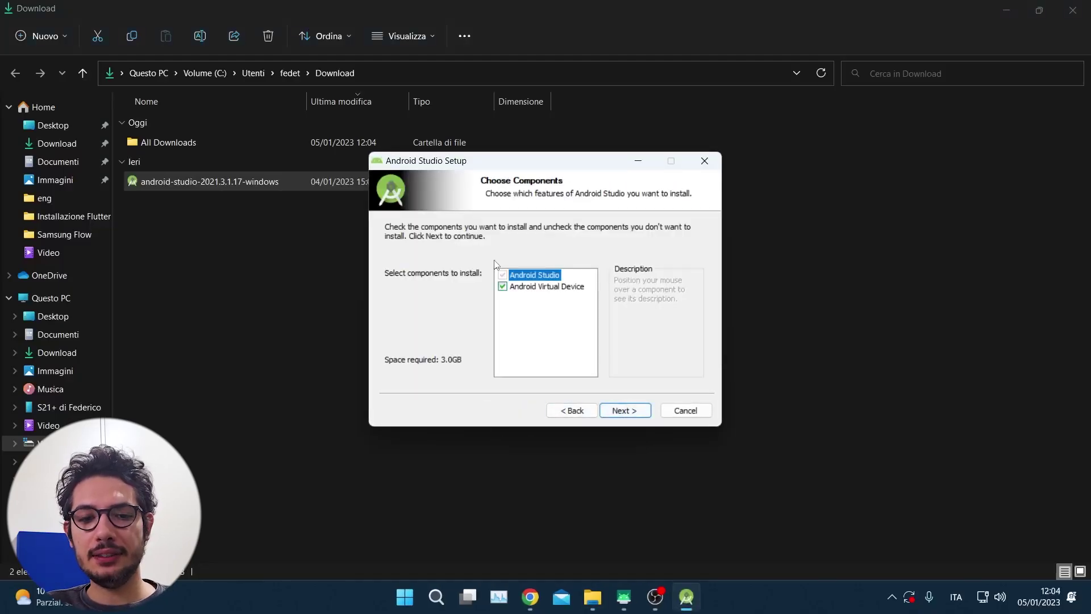
{"action": "left_click", "coordinate": [621, 416]}
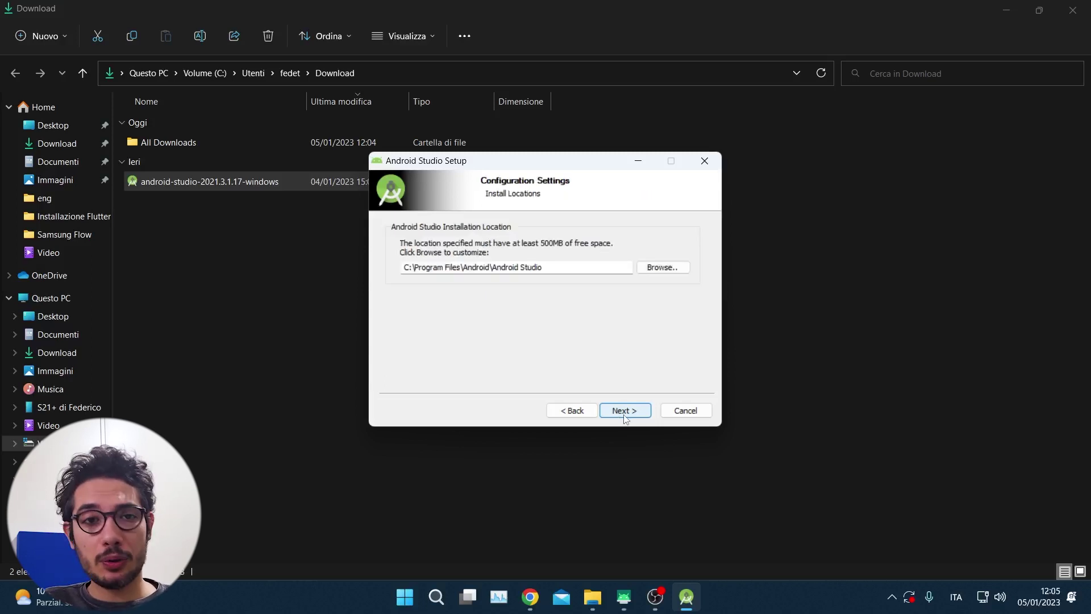
{"action": "left_click", "coordinate": [625, 417]}
{"action": "left_click", "coordinate": [625, 417]}
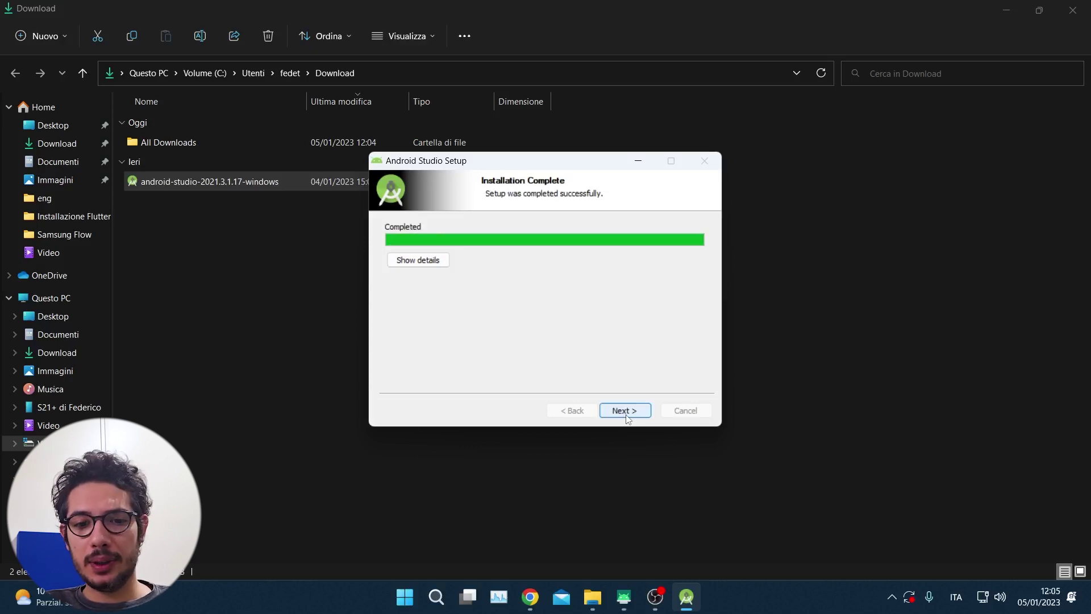
{"action": "left_click", "coordinate": [625, 412]}
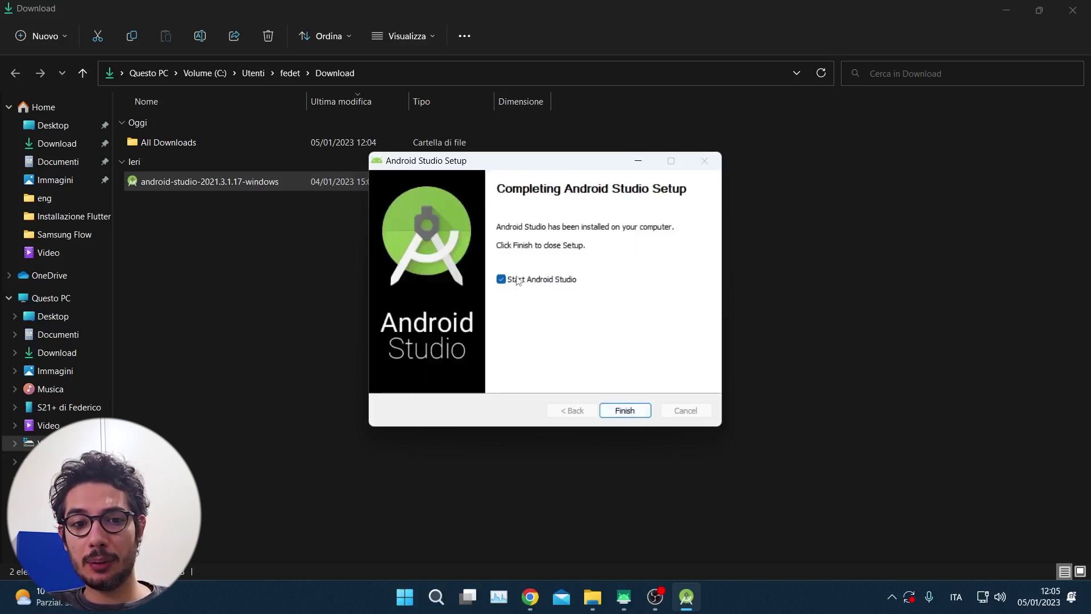
{"action": "left_click", "coordinate": [631, 409]}
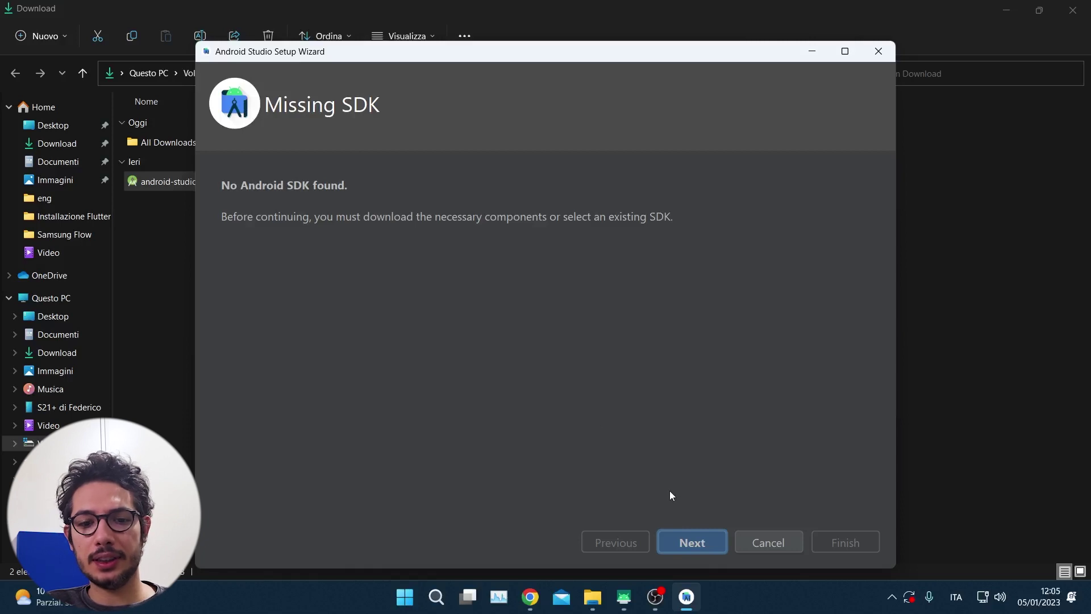
- Install the Android SDK and the API 33 platform at the default SDK location, accepting android-sdk-license, and finish the setup wizard
{"action": "left_click", "coordinate": [681, 541]}
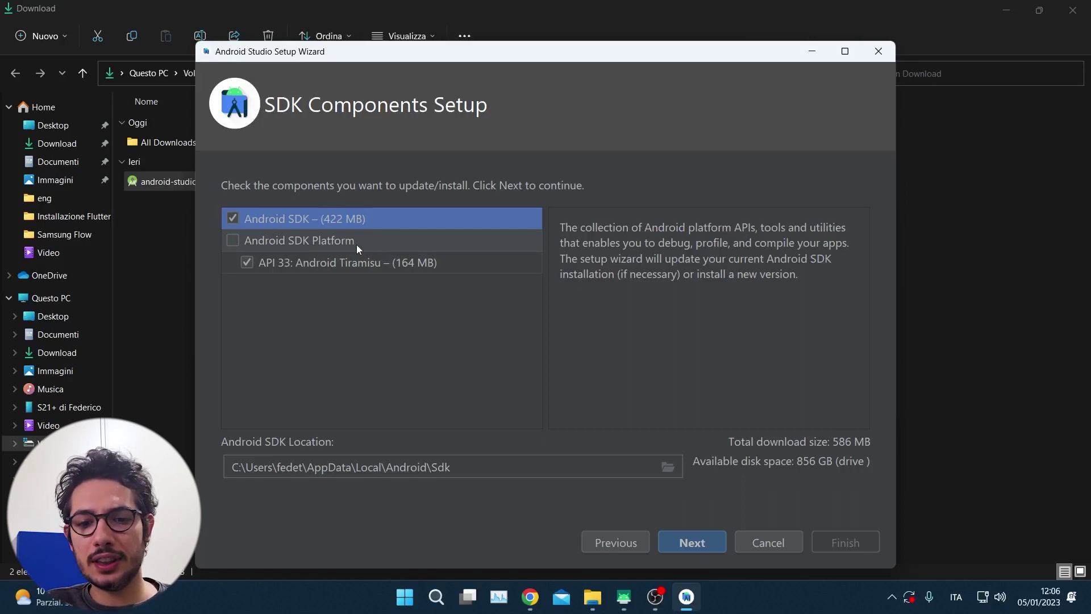
{"action": "left_click", "coordinate": [701, 541]}
{"action": "left_click", "coordinate": [700, 541]}
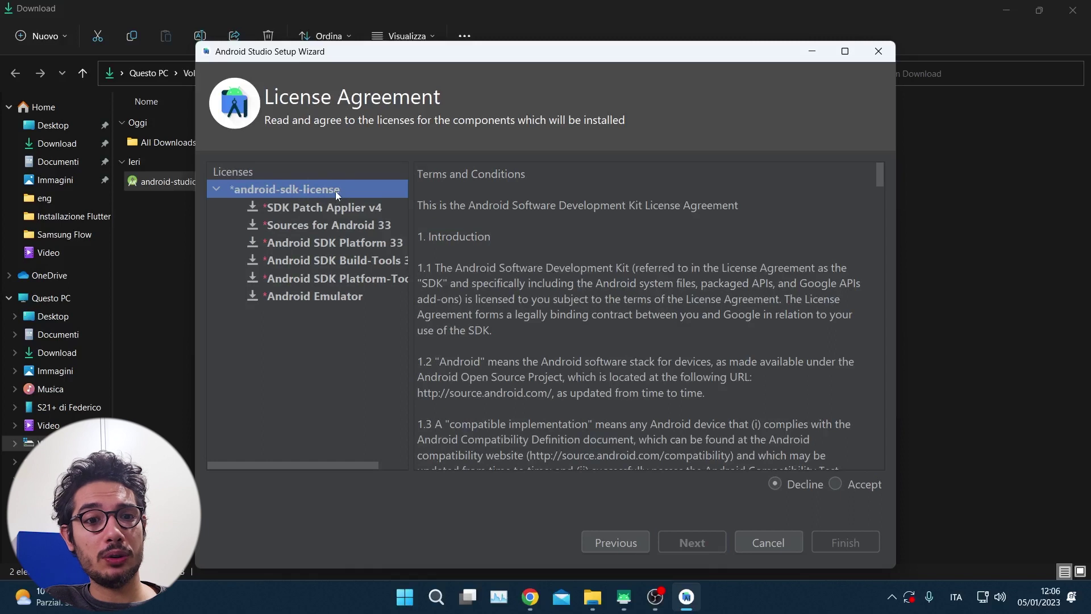
{"action": "left_click", "coordinate": [834, 484]}
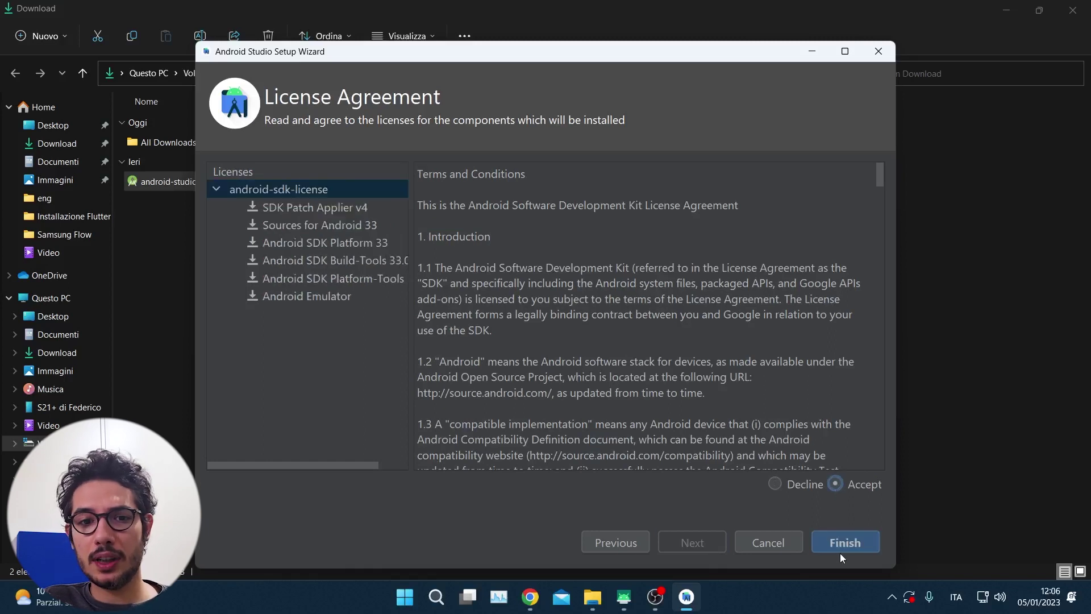
{"action": "left_click", "coordinate": [840, 541]}
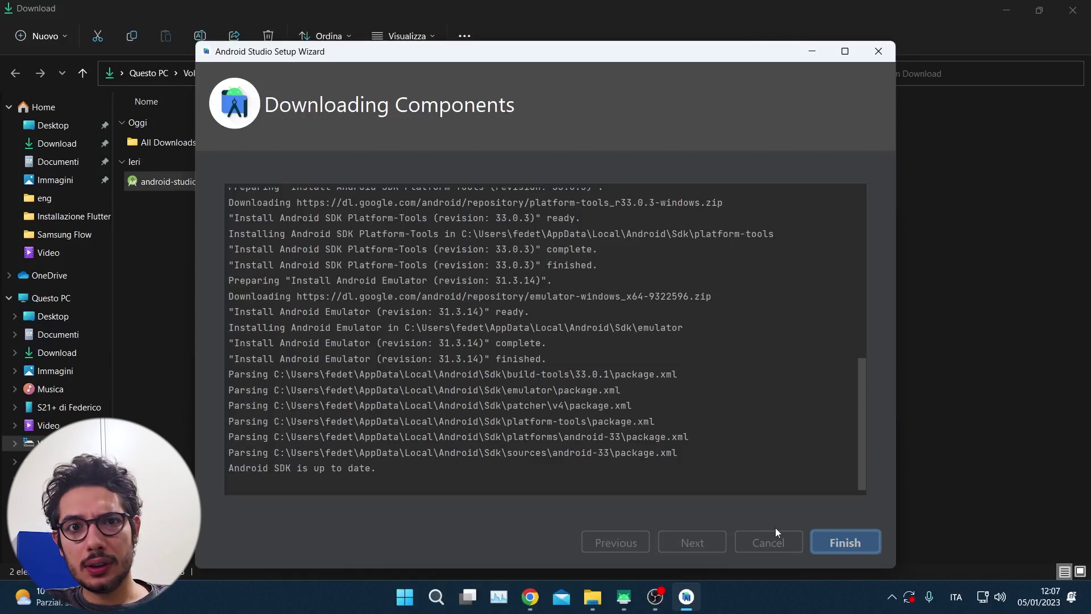
{"action": "left_click", "coordinate": [835, 543]}
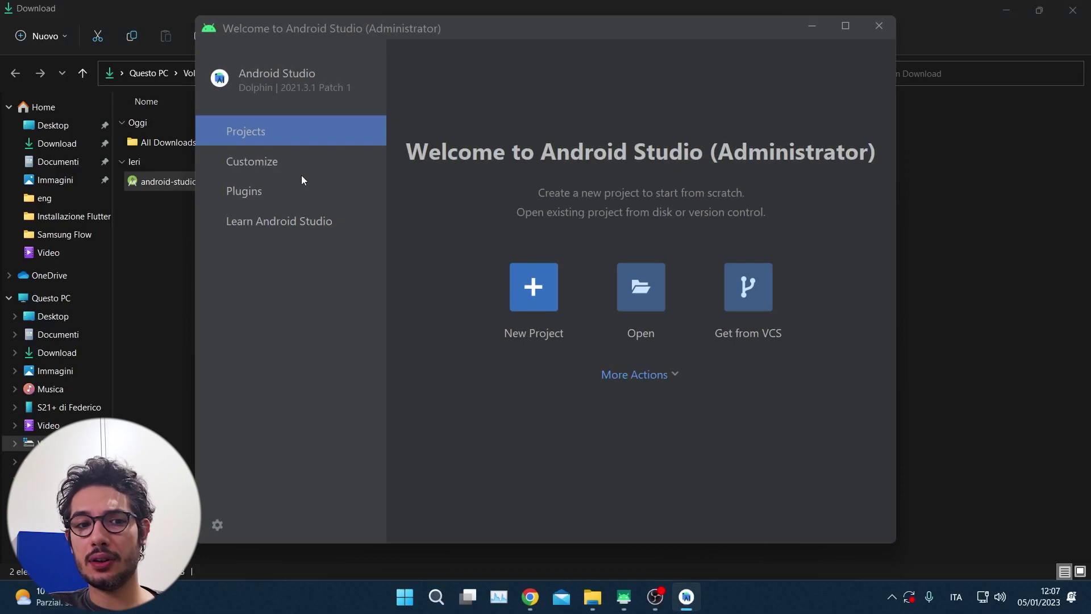
- Install the Flutter plugin from the plugin marketplace, accepting the third-party privacy note and the required Dart plugin
{"action": "left_click", "coordinate": [263, 192]}
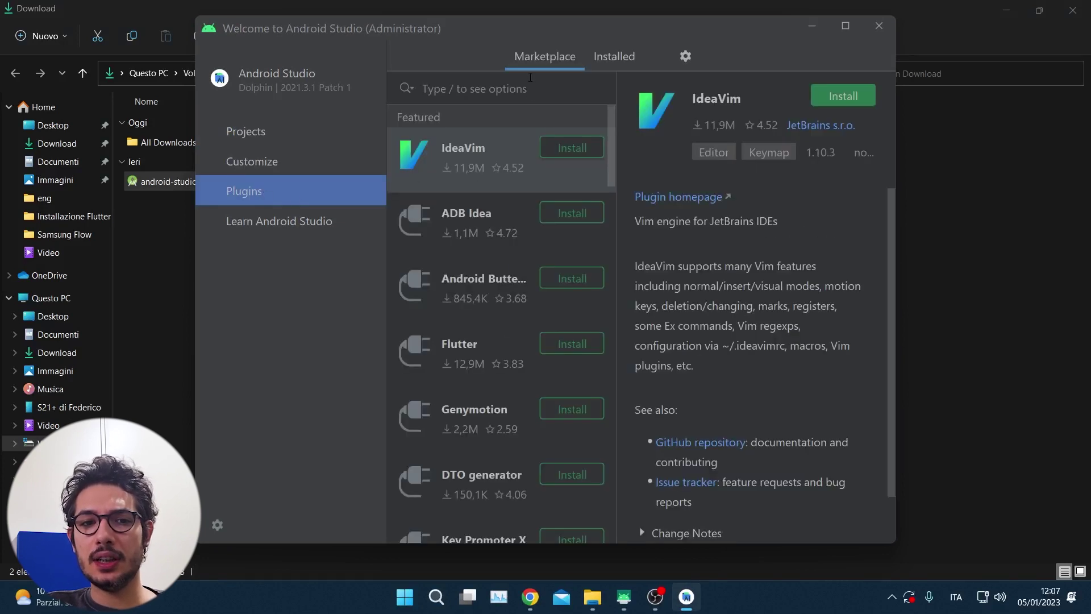
{"action": "type", "text": "flu"}
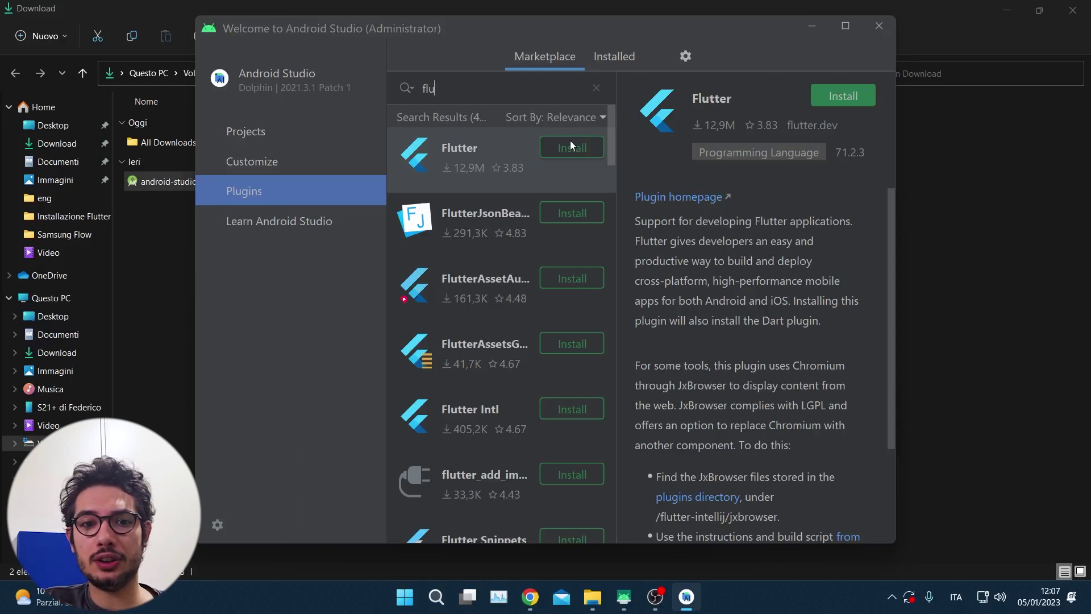
{"action": "left_click", "coordinate": [572, 148]}
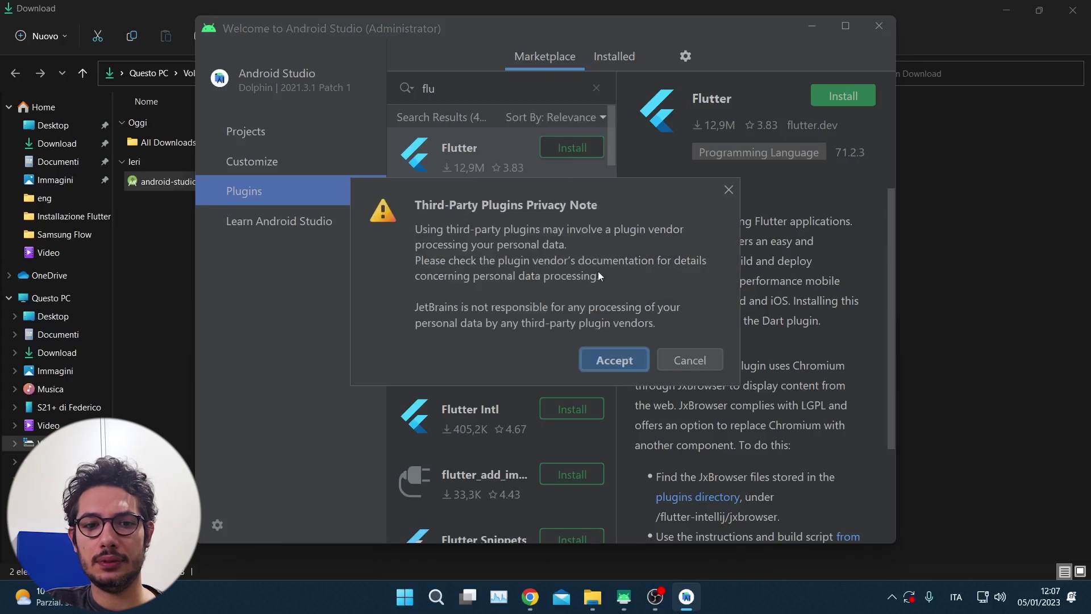
{"action": "left_click", "coordinate": [609, 358]}
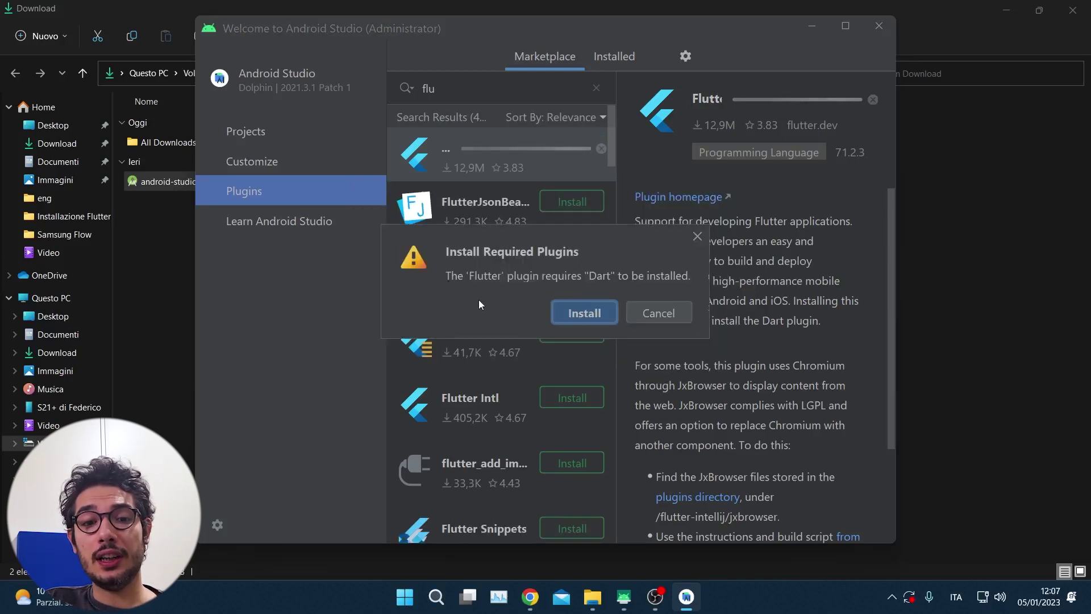
{"action": "left_click", "coordinate": [598, 315]}
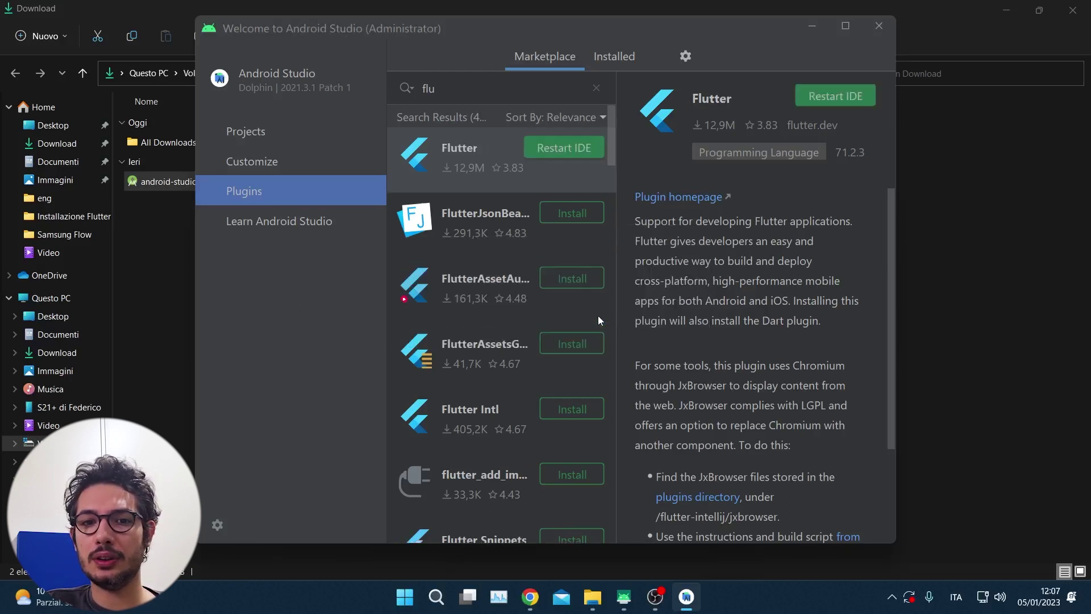
- Look up the Dart plugin in the marketplace to check its installation status
{"action": "left_click", "coordinate": [596, 87]}
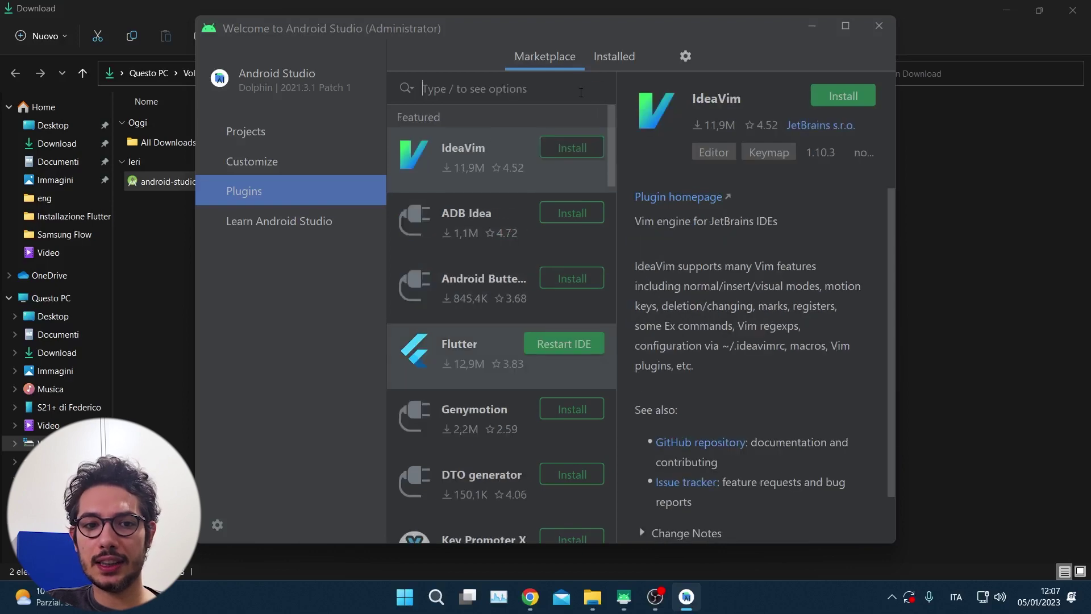
{"action": "type", "text": "dart"}
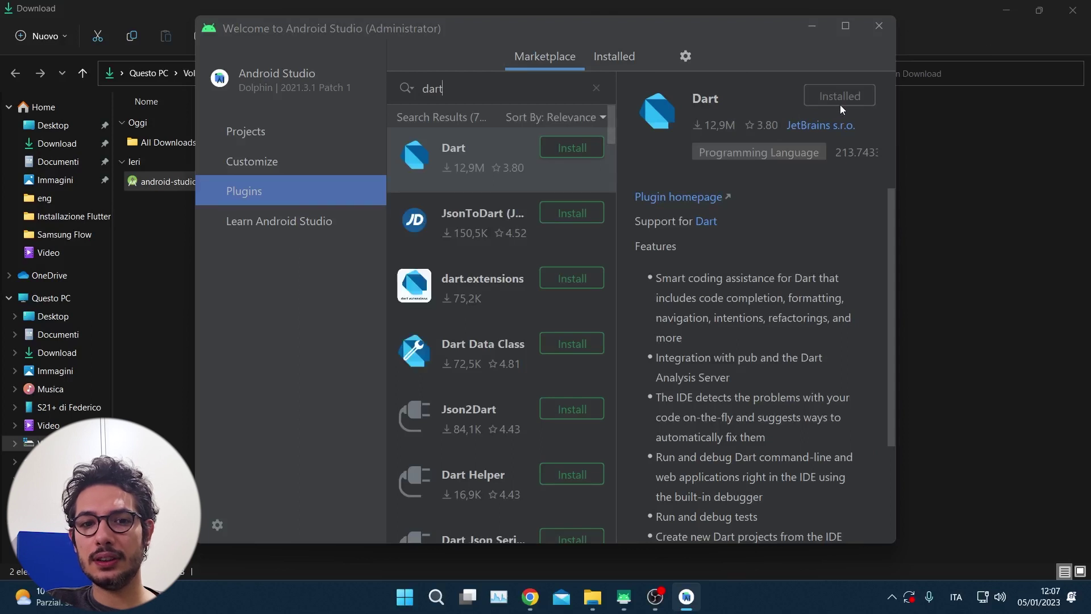
{"action": "left_click", "coordinate": [596, 88]}
- Find the Flutter plugin in the marketplace again and restart Android Studio to apply the plugin changes
{"action": "type", "text": "f"}
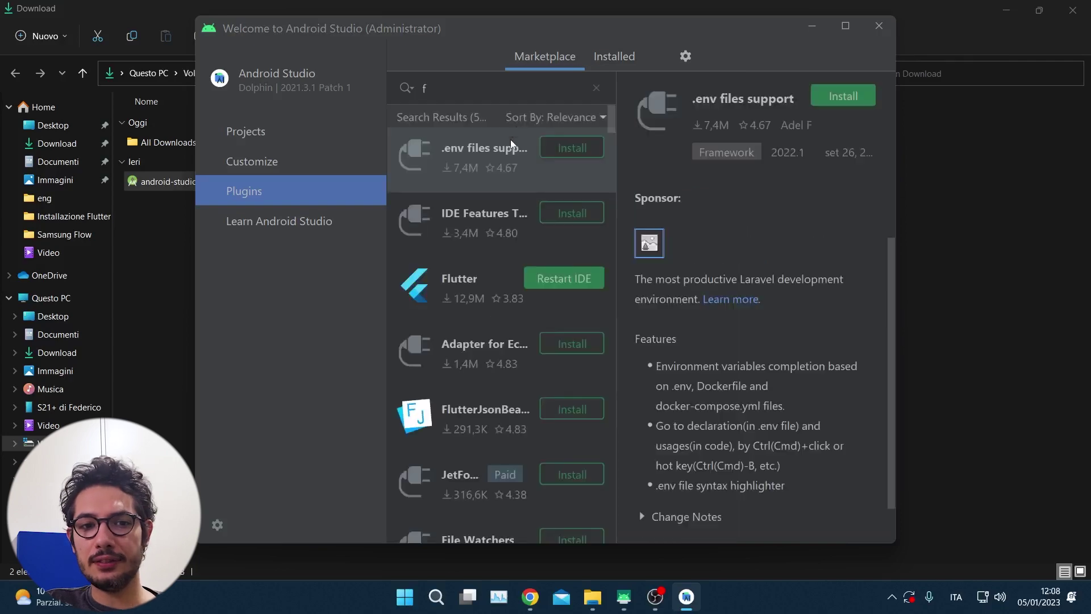
{"action": "left_click", "coordinate": [567, 281]}
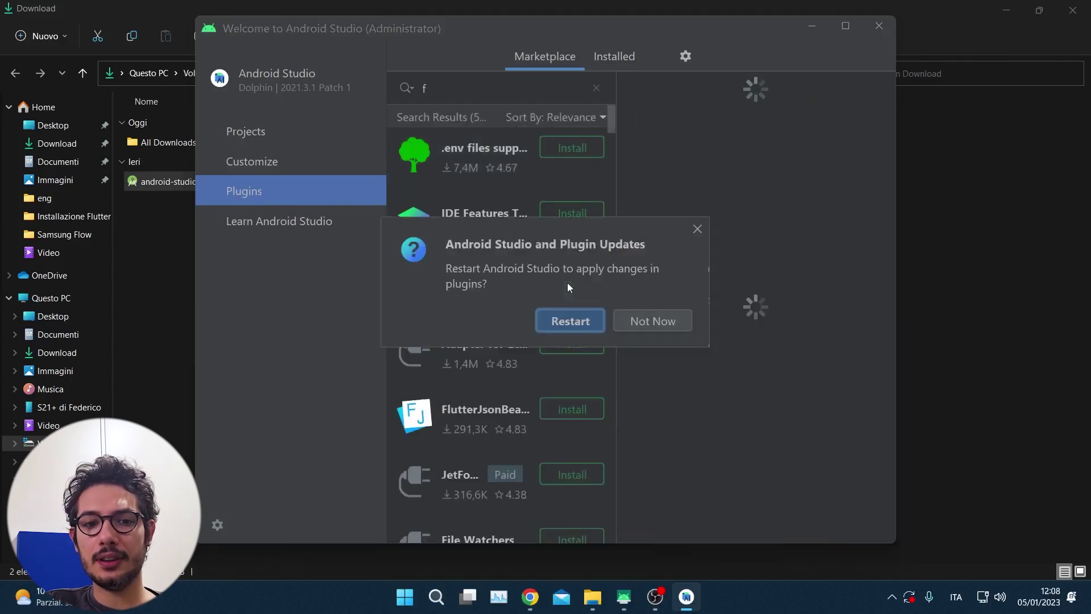
{"action": "left_click", "coordinate": [584, 320]}
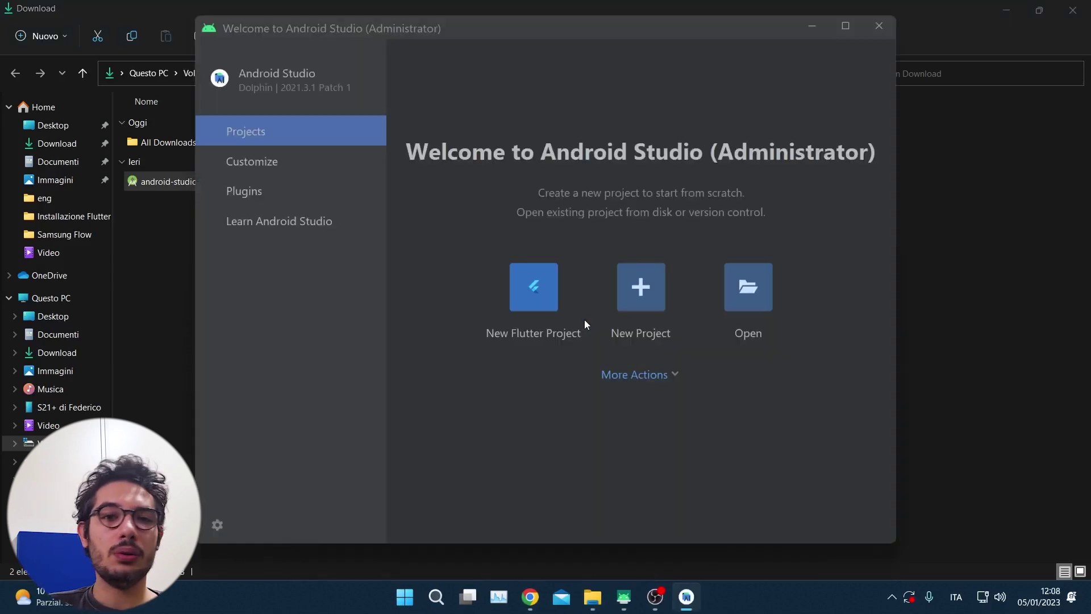
- Start a new Flutter project with C:\src\flutter as the Flutter SDK path and proceed to the project details
{"action": "left_click", "coordinate": [529, 293]}
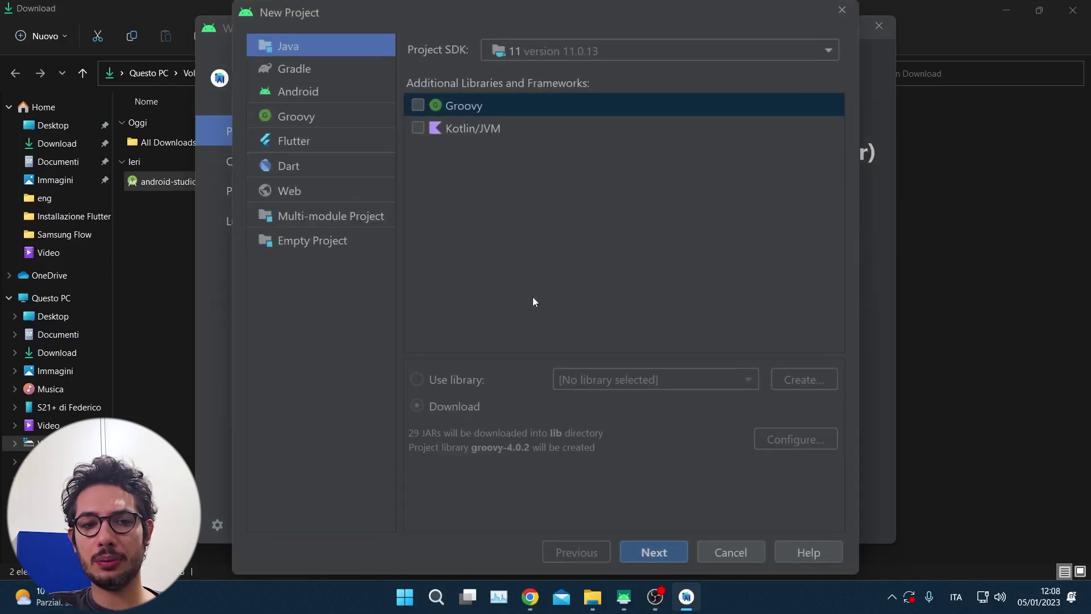
{"action": "left_click", "coordinate": [334, 142]}
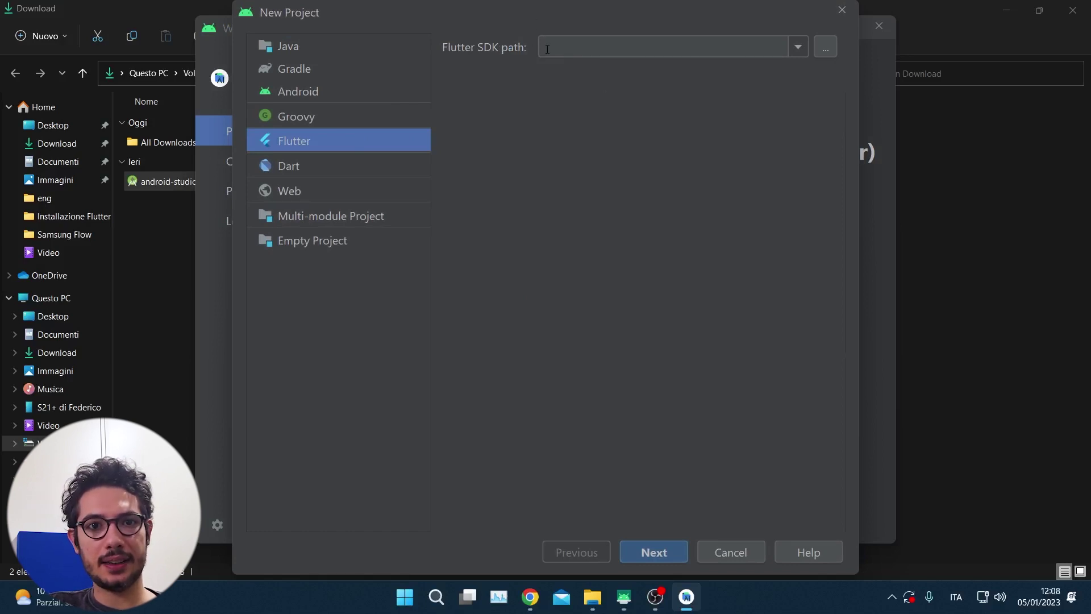
{"action": "left_click", "coordinate": [825, 48]}
{"action": "left_click", "coordinate": [378, 166]}
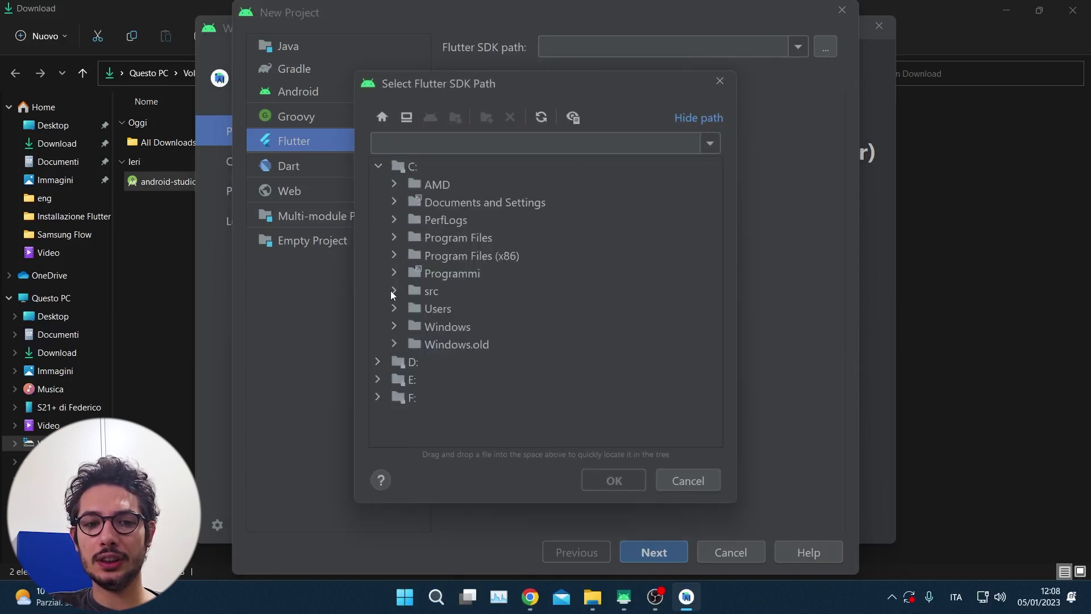
{"action": "left_click", "coordinate": [393, 291]}
{"action": "left_click", "coordinate": [434, 307]}
{"action": "left_click", "coordinate": [606, 474]}
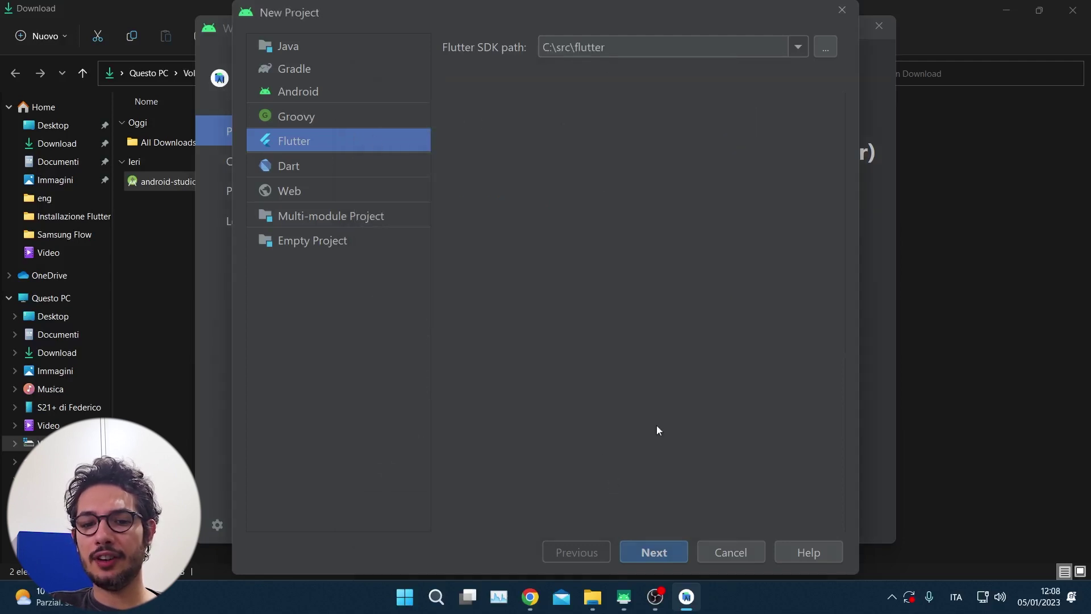
{"action": "left_click", "coordinate": [674, 555]}
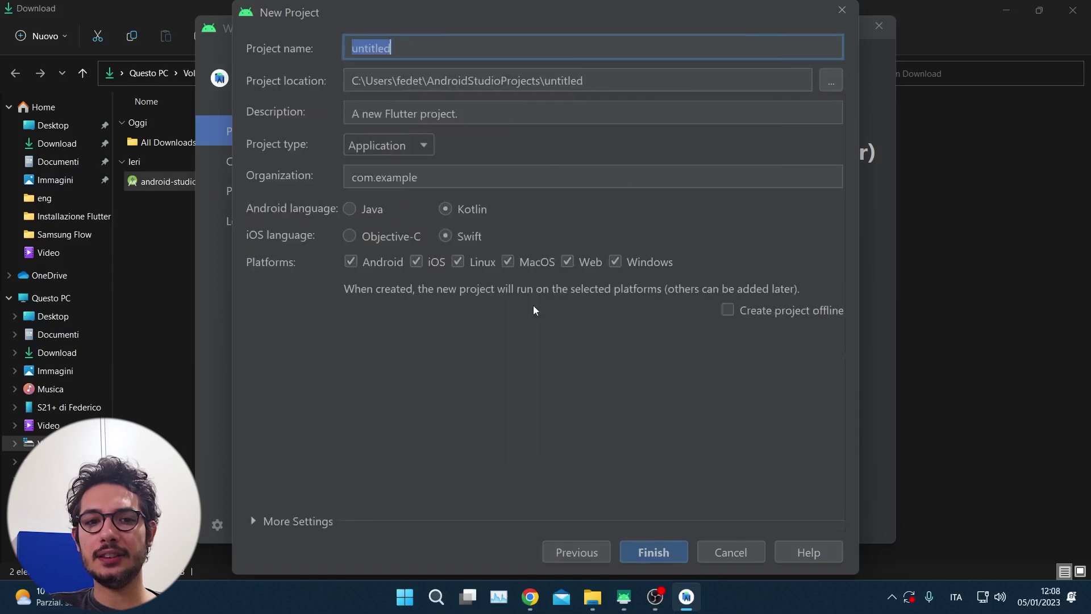
- Name the Flutter project my_application and create it with the default type, languages and platforms
{"action": "key", "text": "BackSpace"}
{"action": "type", "text": "y"}
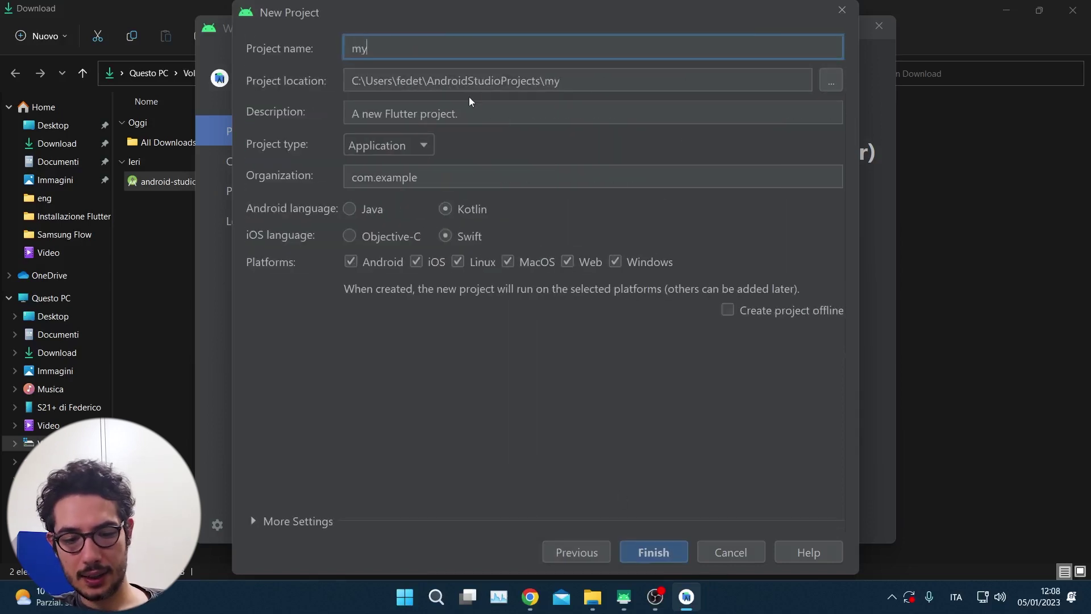
{"action": "type", "text": "_application"}
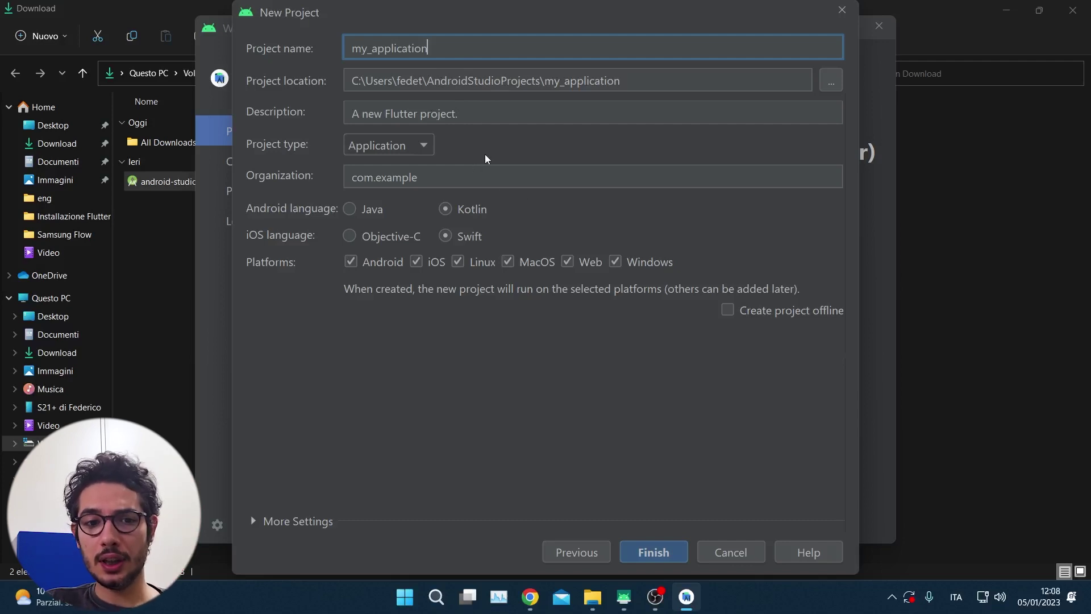
{"action": "left_click", "coordinate": [668, 551]}
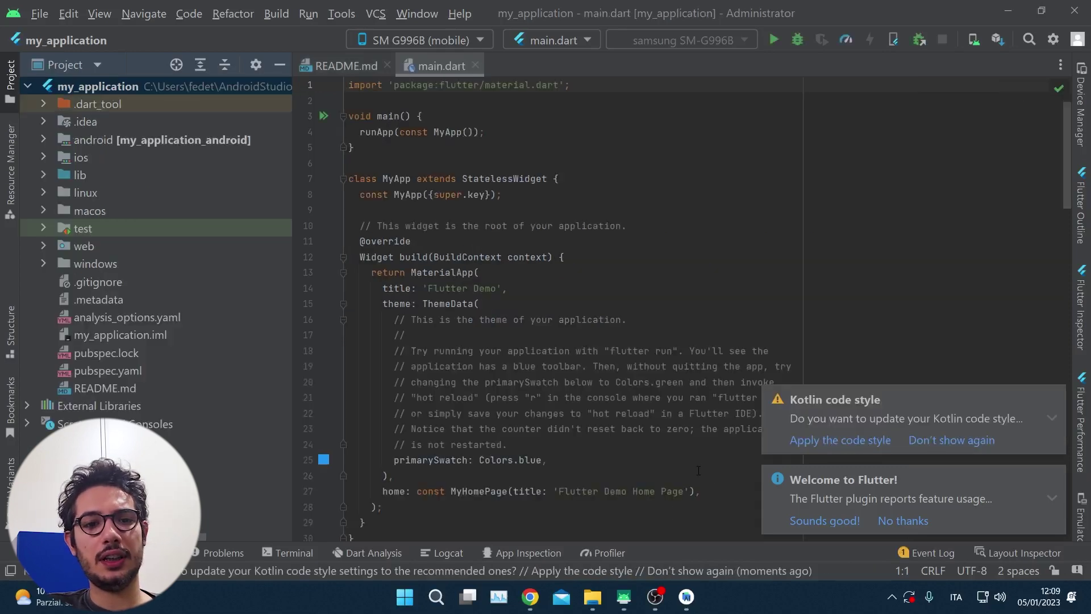
- Dismiss the Welcome to Flutter and Kotlin code style notifications and return to the main.dart editor
{"action": "left_click", "coordinate": [1055, 479]}
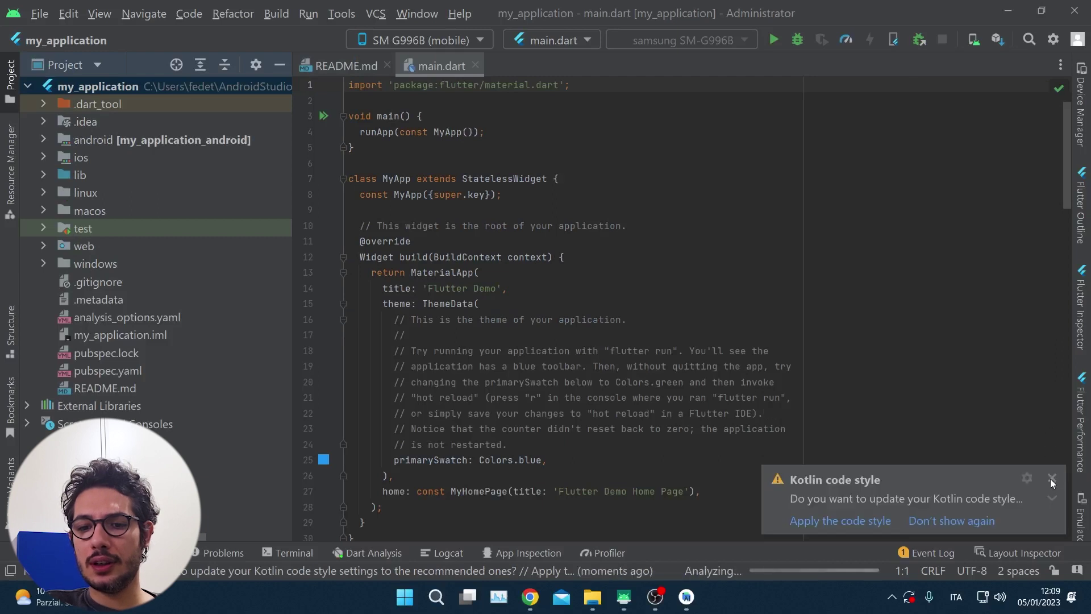
{"action": "left_click", "coordinate": [1051, 479]}
{"action": "left_click", "coordinate": [851, 415]}
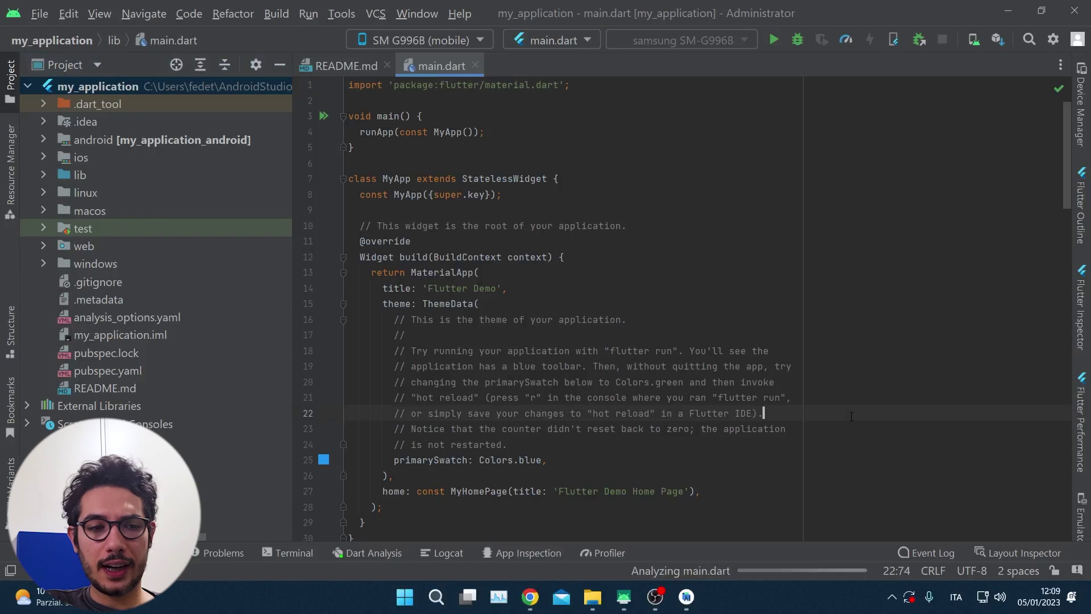
- Search the settings for ctrl and enable changing the font size with Ctrl+Mouse Wheel in the general editor settings
{"action": "left_click", "coordinate": [42, 19]}
{"action": "left_click", "coordinate": [124, 142]}
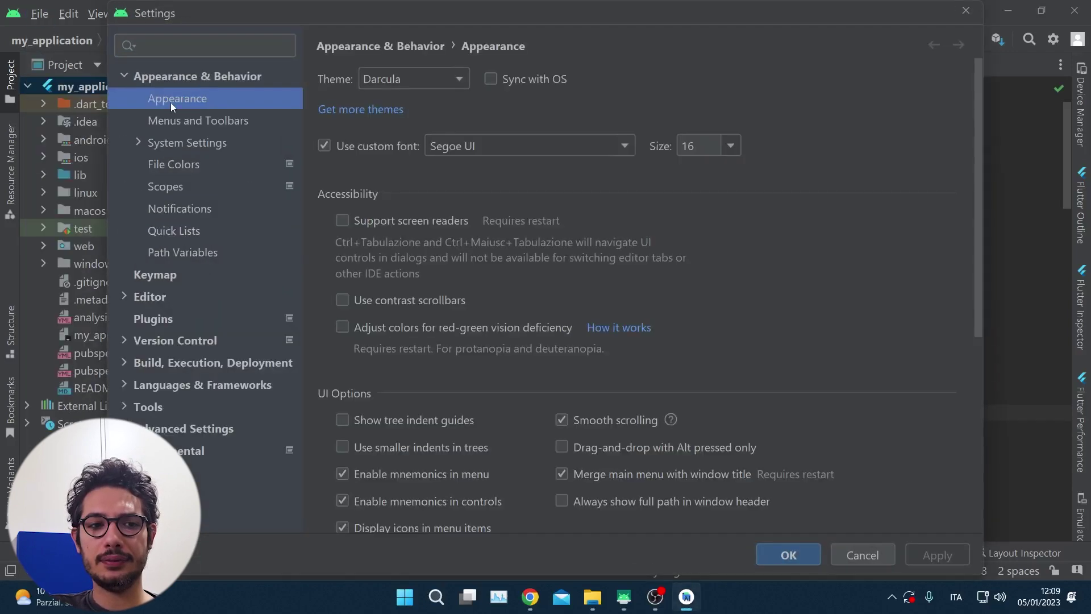
{"action": "left_click", "coordinate": [192, 49]}
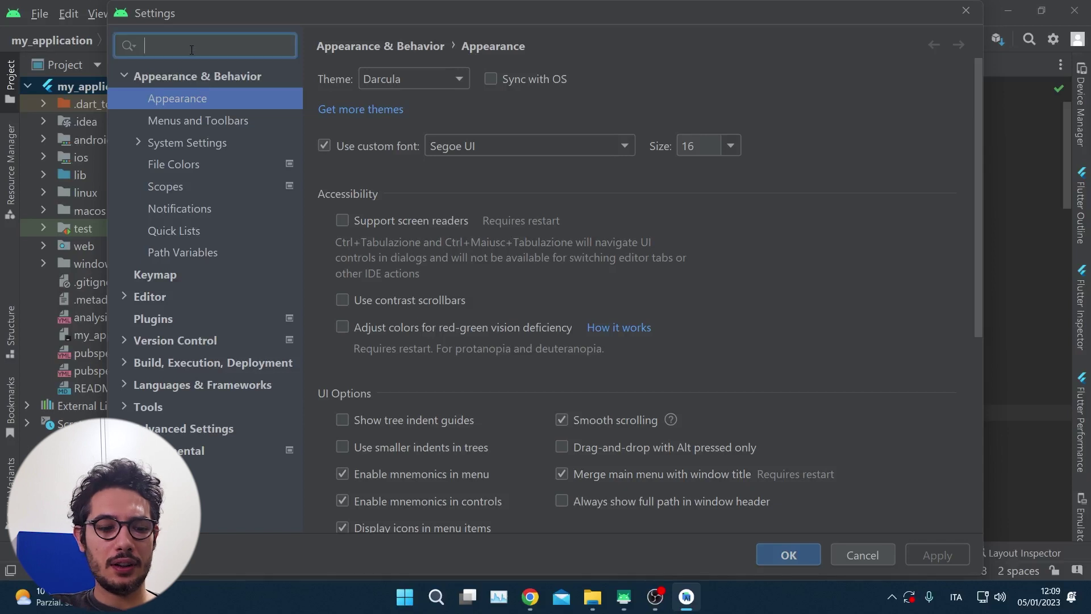
{"action": "type", "text": "ctrl"}
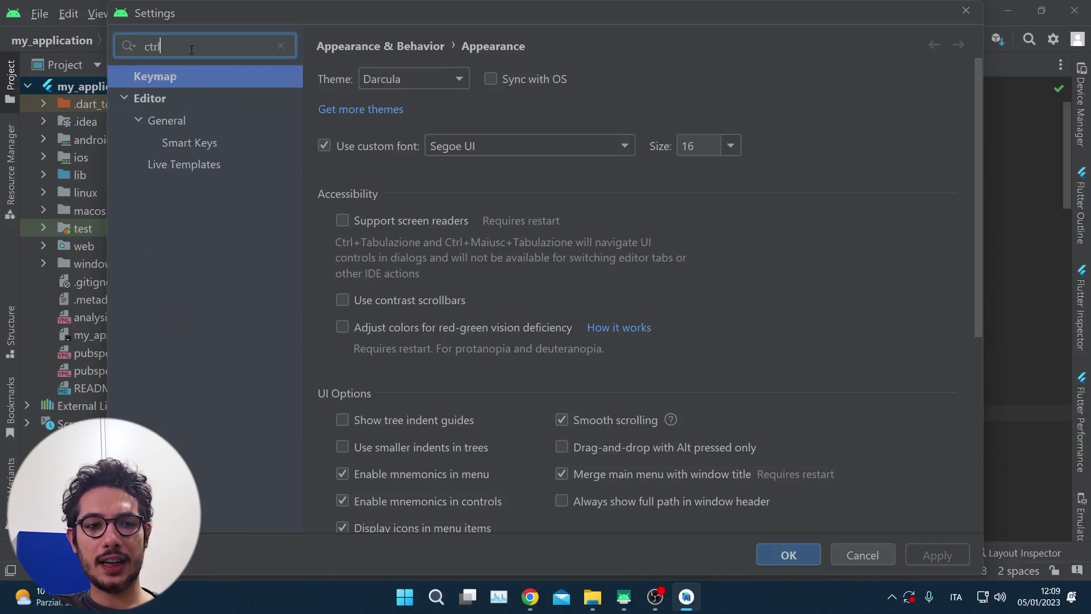
{"action": "left_click", "coordinate": [172, 124]}
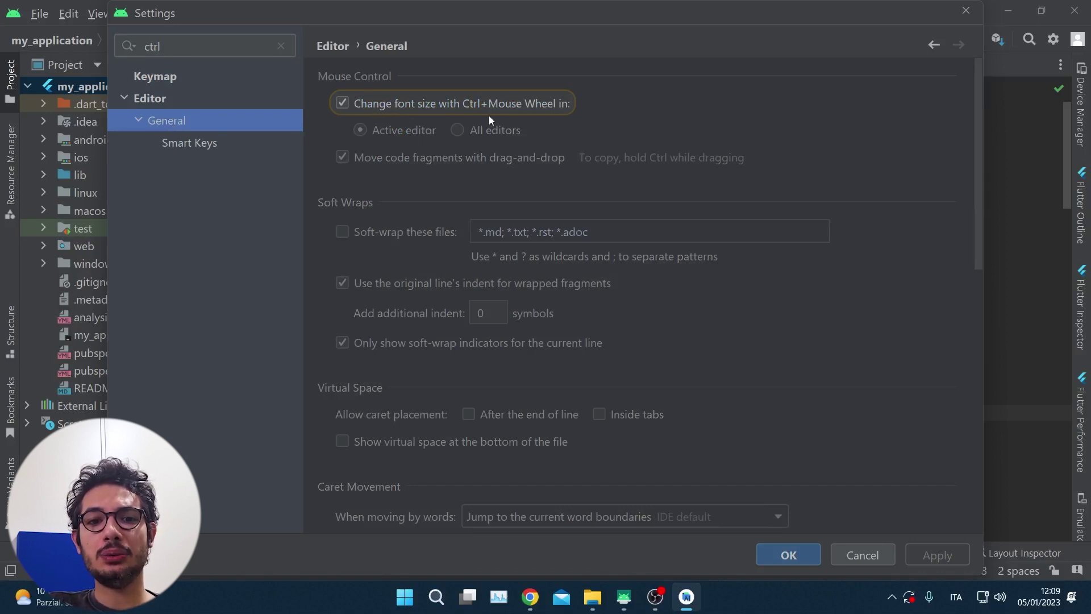
{"action": "left_click", "coordinate": [813, 553]}
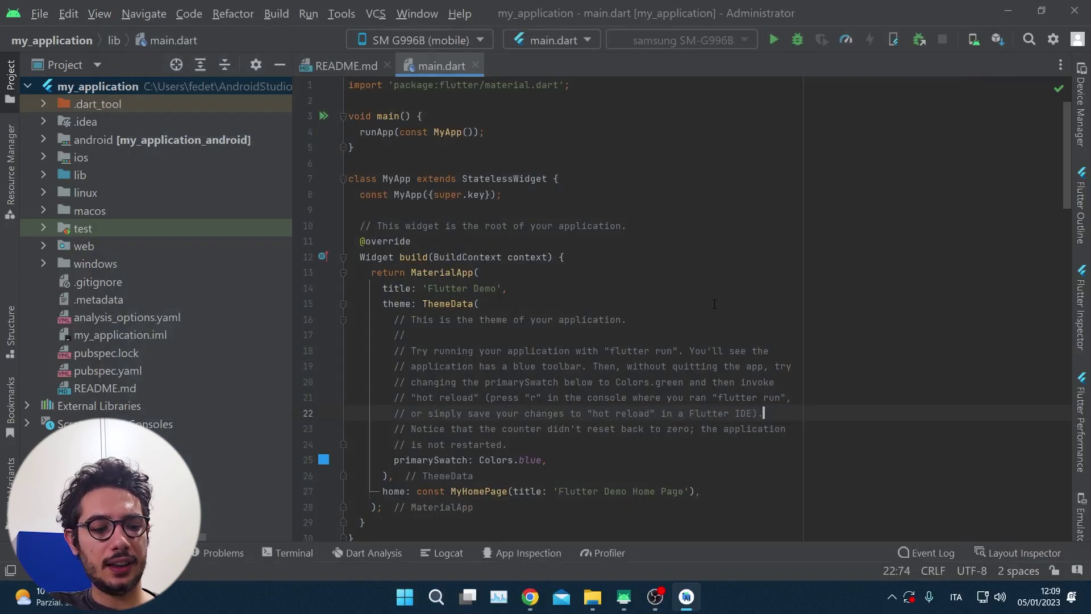
- Enlarge the code text in the main.dart editor using the mouse-wheel font zoom
{"action": "scroll", "coordinate": [714, 304], "scroll_direction": "up", "scroll_amount": 7, "text": "ctrl"}
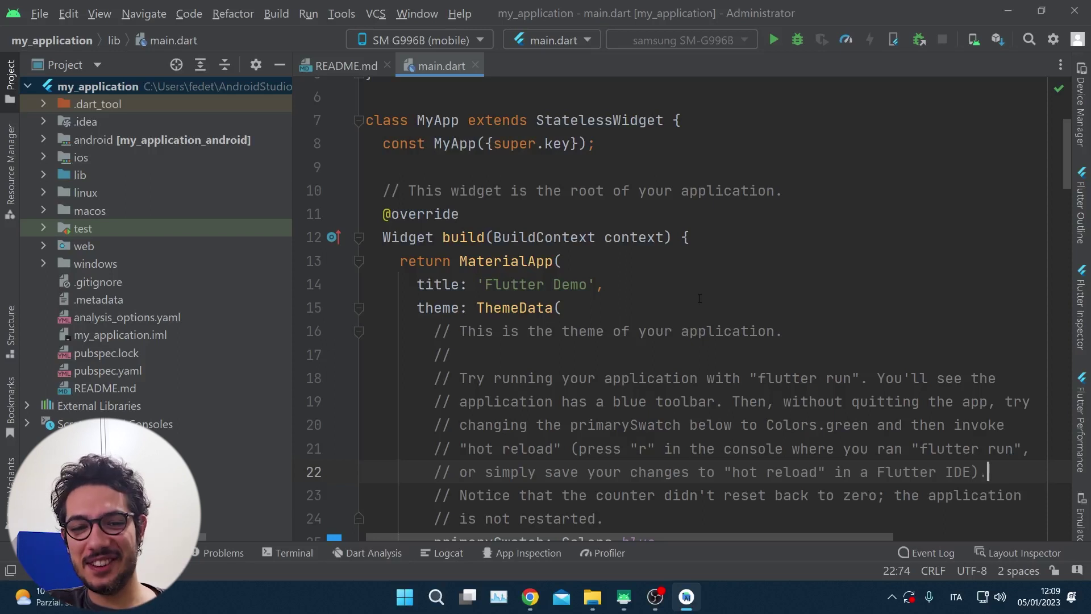
{"action": "scroll", "coordinate": [699, 298], "scroll_direction": "down", "scroll_amount": 2}
{"action": "scroll", "coordinate": [699, 298], "scroll_direction": "up", "scroll_amount": 2}
- Search the settings for format on save and enable Format code on save in the Flutter settings
{"action": "left_click", "coordinate": [40, 14]}
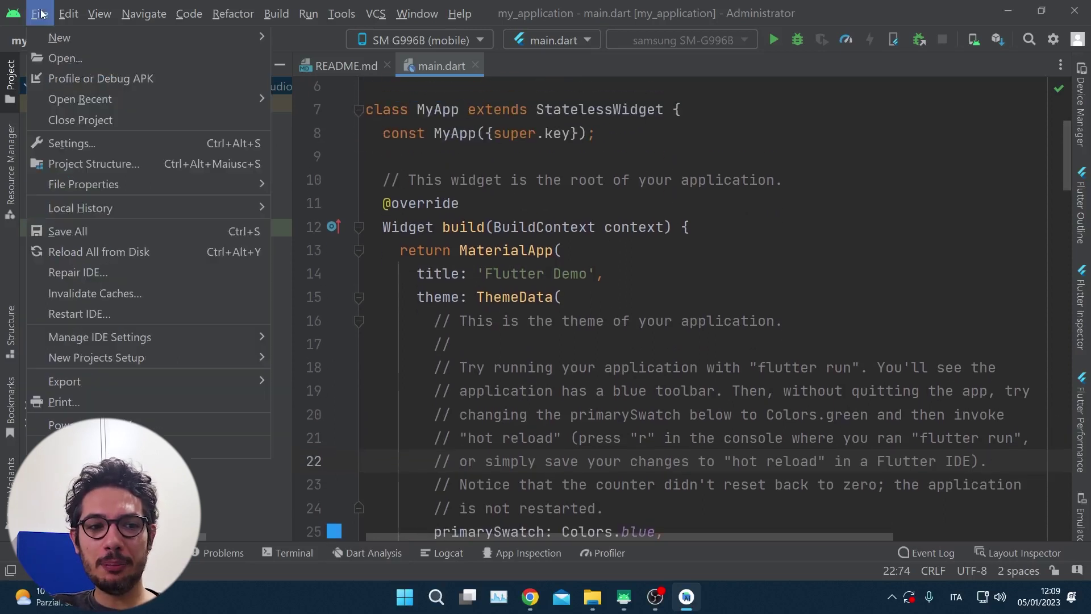
{"action": "left_click", "coordinate": [134, 142]}
{"action": "type", "text": "format"}
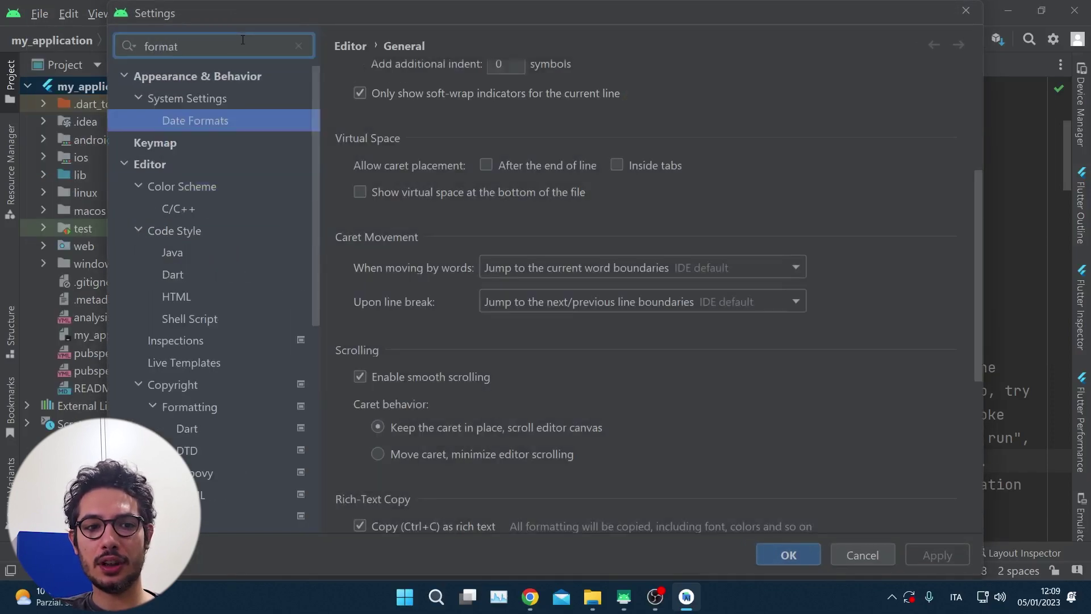
{"action": "type", "text": " o"}
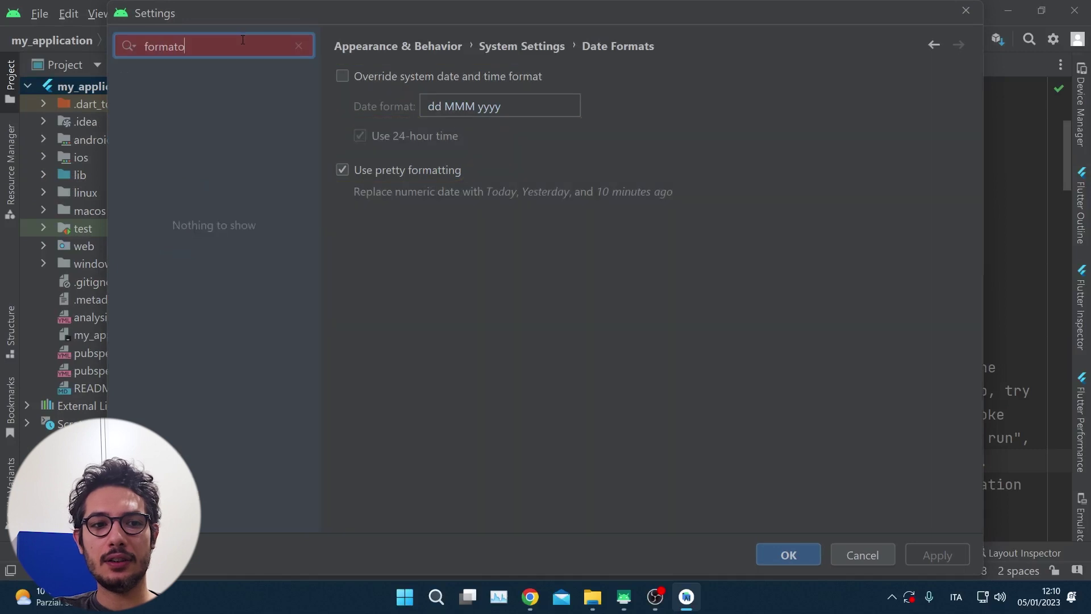
{"action": "type", "text": "n sa"}
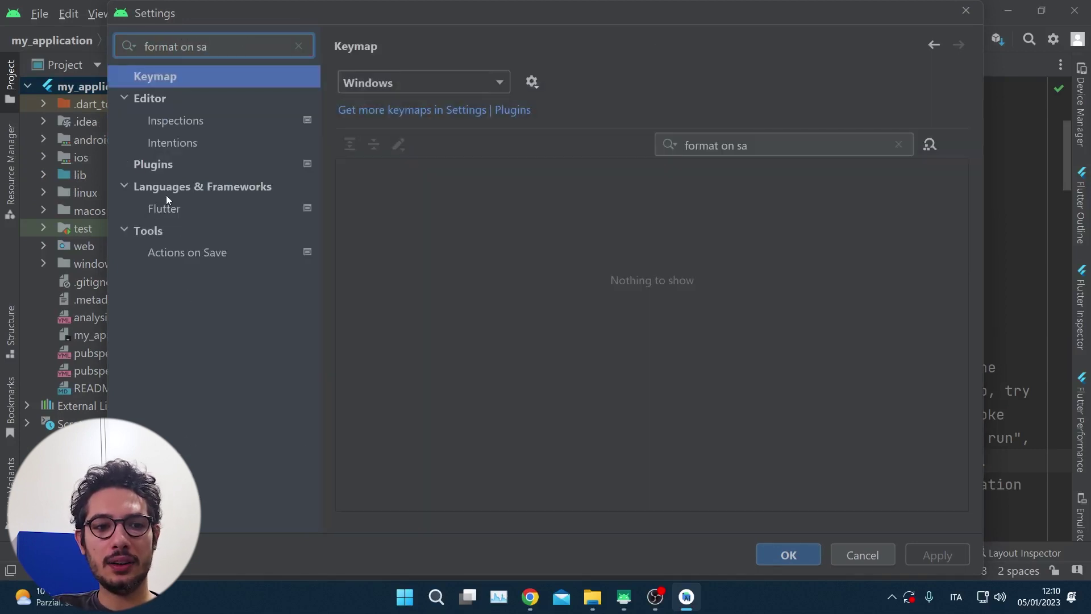
{"action": "left_click", "coordinate": [171, 208]}
{"action": "scroll", "coordinate": [546, 332], "scroll_direction": "down", "scroll_amount": 2}
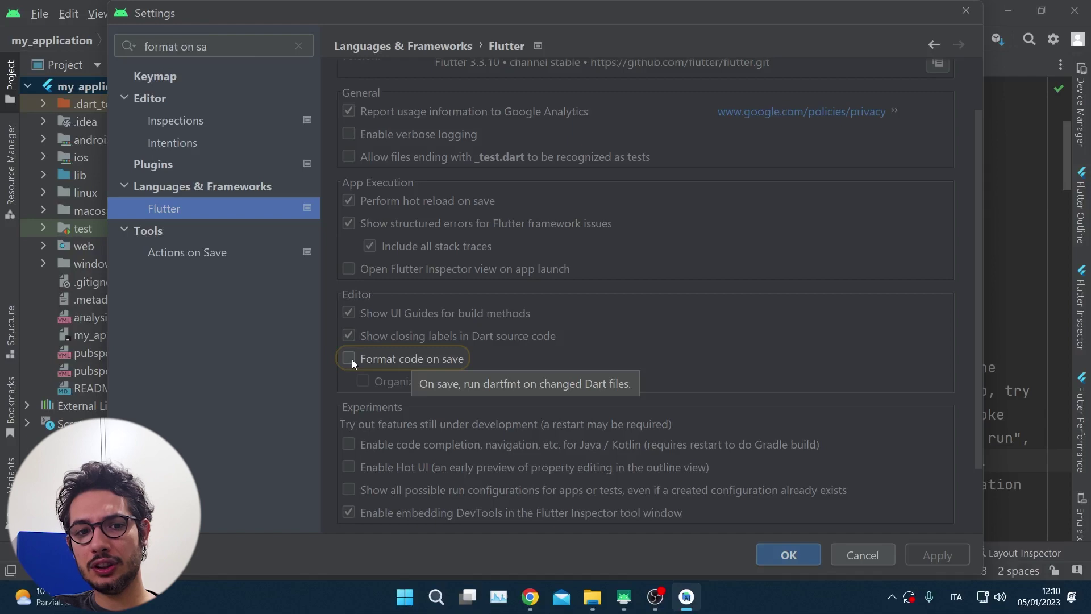
{"action": "left_click", "coordinate": [352, 359]}
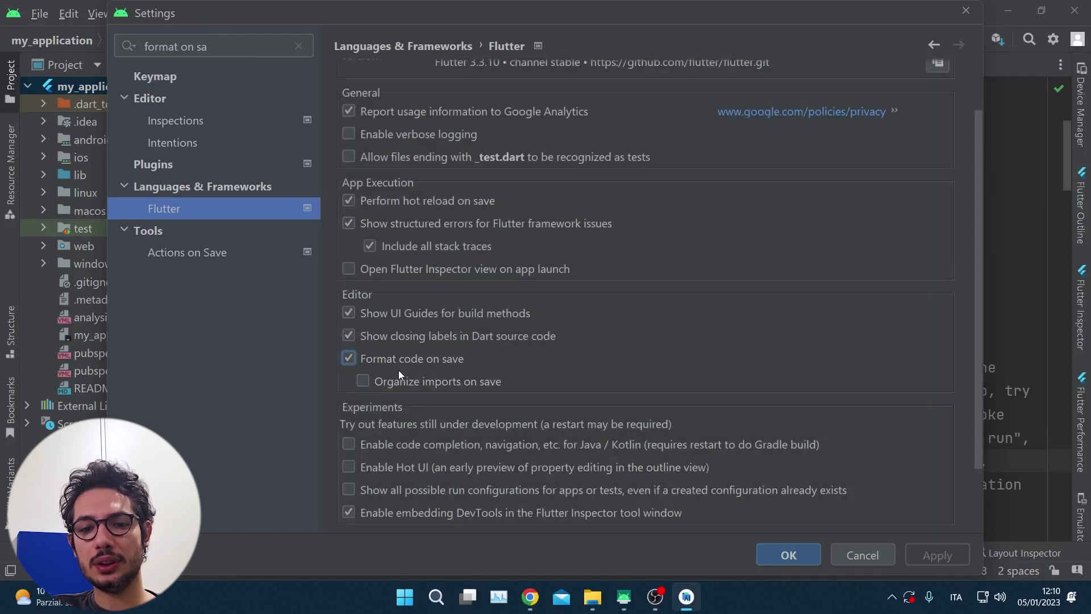
{"action": "left_click", "coordinate": [789, 556]}
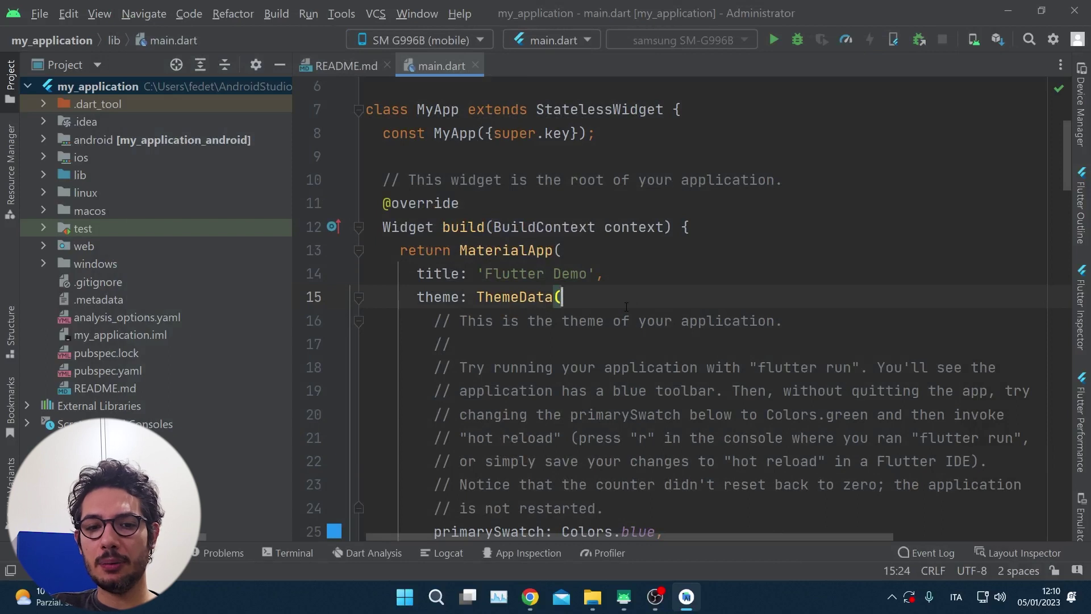
- Add three blank lines below the ThemeData( line in main.dart and remove them again
{"action": "key", "text": "Return"}
{"action": "key", "text": "Return"}
{"action": "key", "text": "Return"}
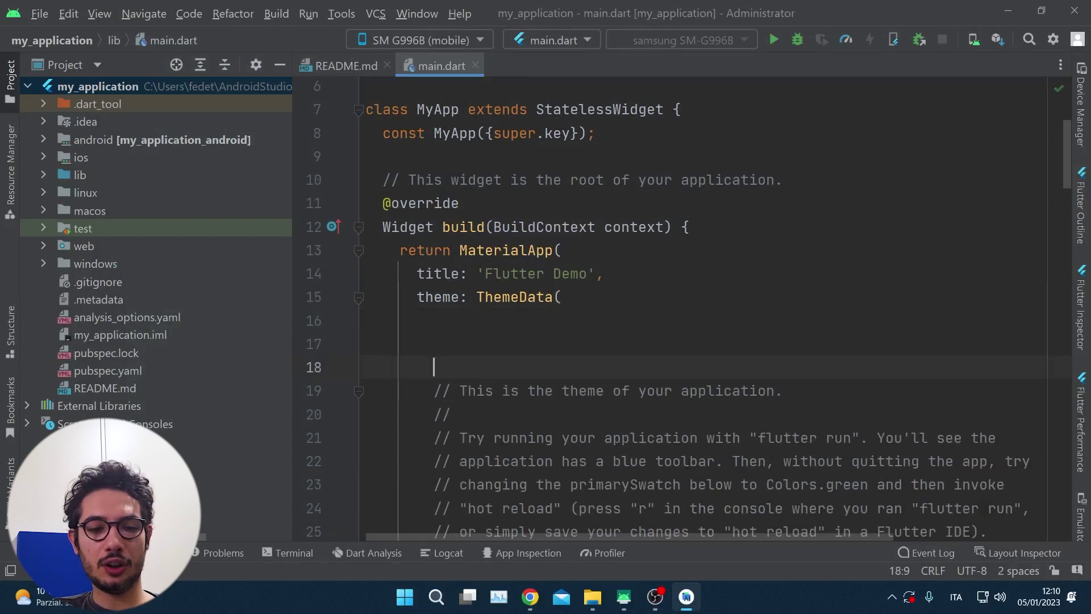
{"action": "key", "text": "ctrl+z"}
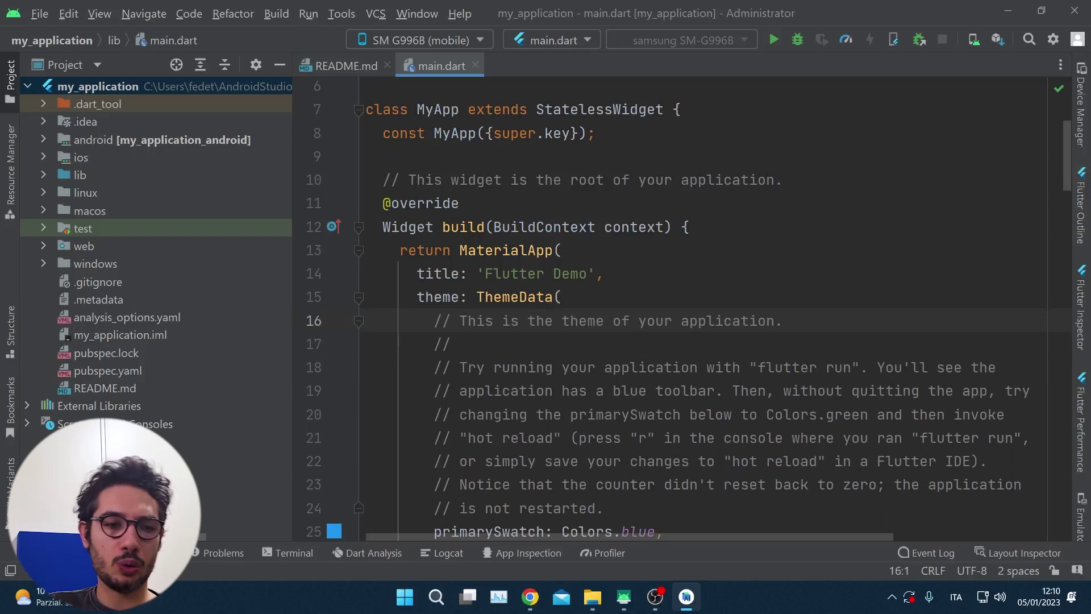
- Search the settings for font size, view the editor's Font page, and leave the settings without changes
{"action": "left_click", "coordinate": [46, 15]}
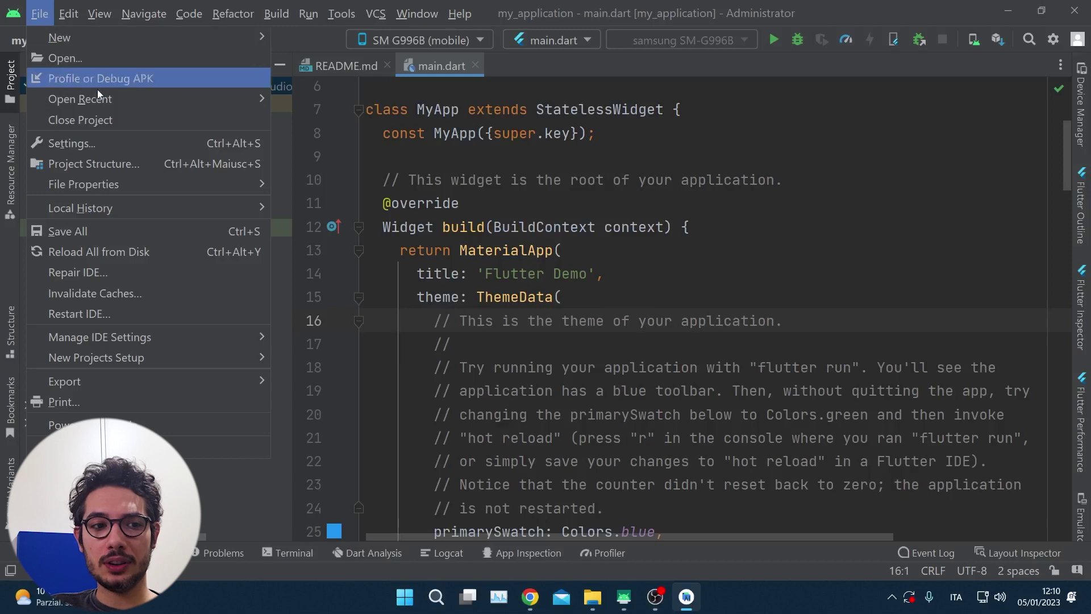
{"action": "left_click", "coordinate": [118, 141]}
{"action": "left_click", "coordinate": [180, 49]}
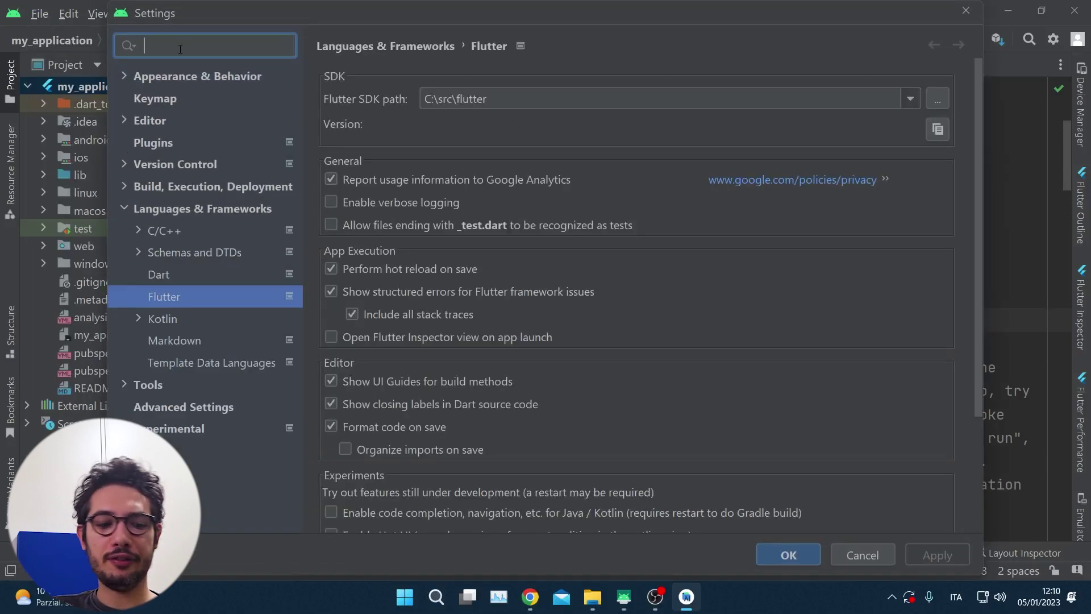
{"action": "type", "text": "font size"}
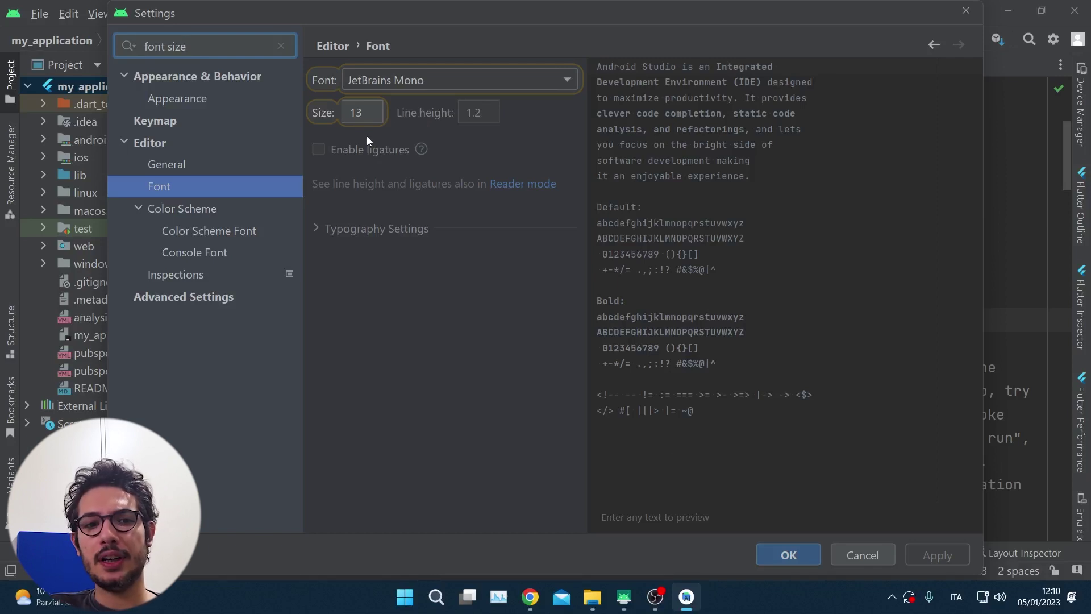
{"action": "left_click", "coordinate": [857, 555]}
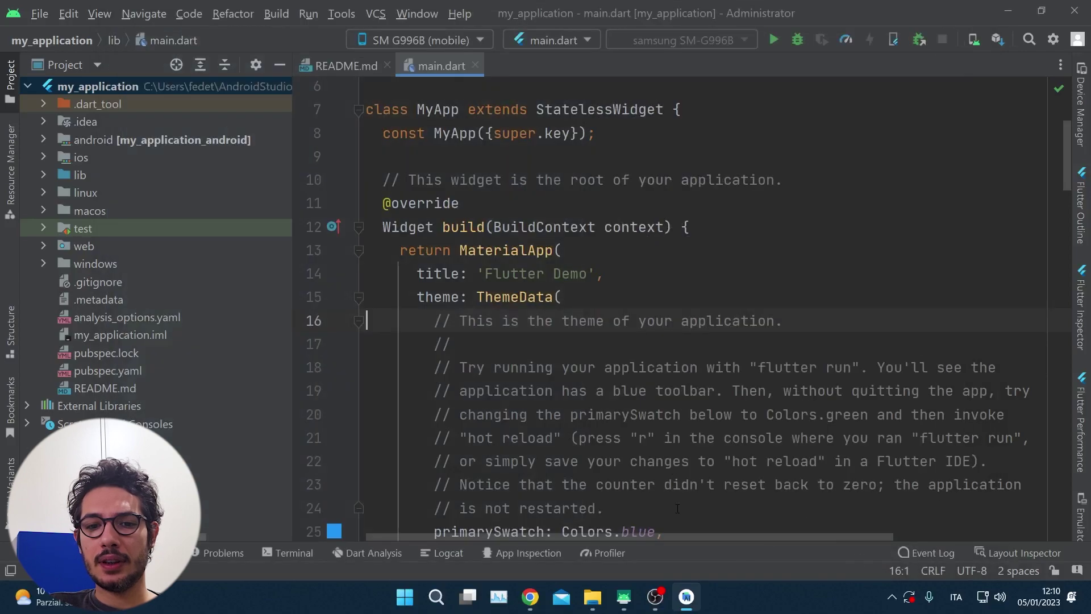
- Start creating a virtual device with the Pixel 5 phone as its hardware definition and proceed to the system image
{"action": "left_click", "coordinate": [973, 40]}
{"action": "left_click", "coordinate": [771, 128]}
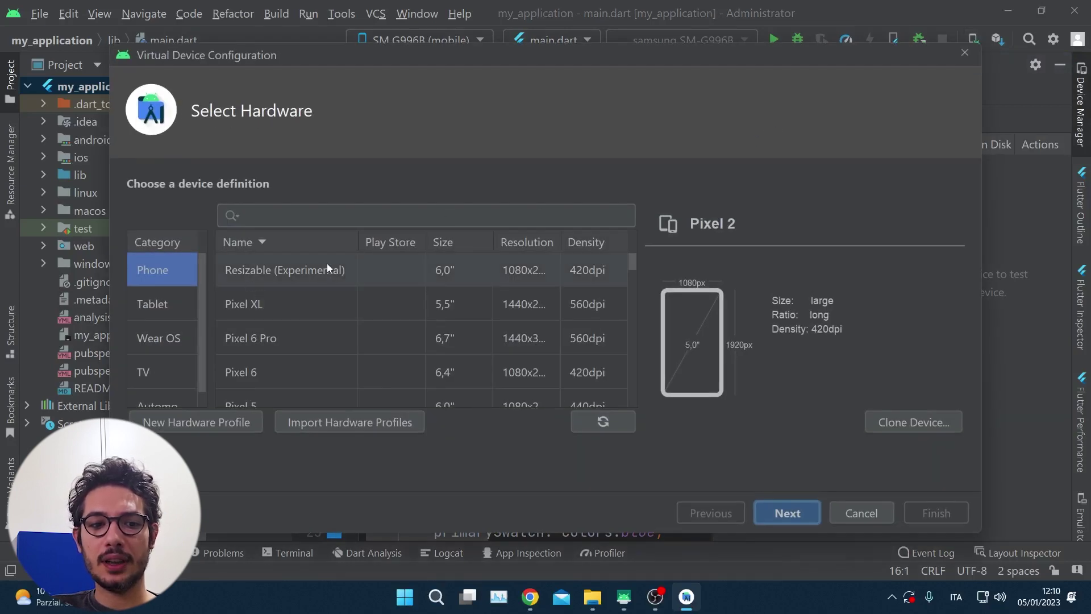
{"action": "scroll", "coordinate": [326, 305], "scroll_direction": "down", "scroll_amount": 3}
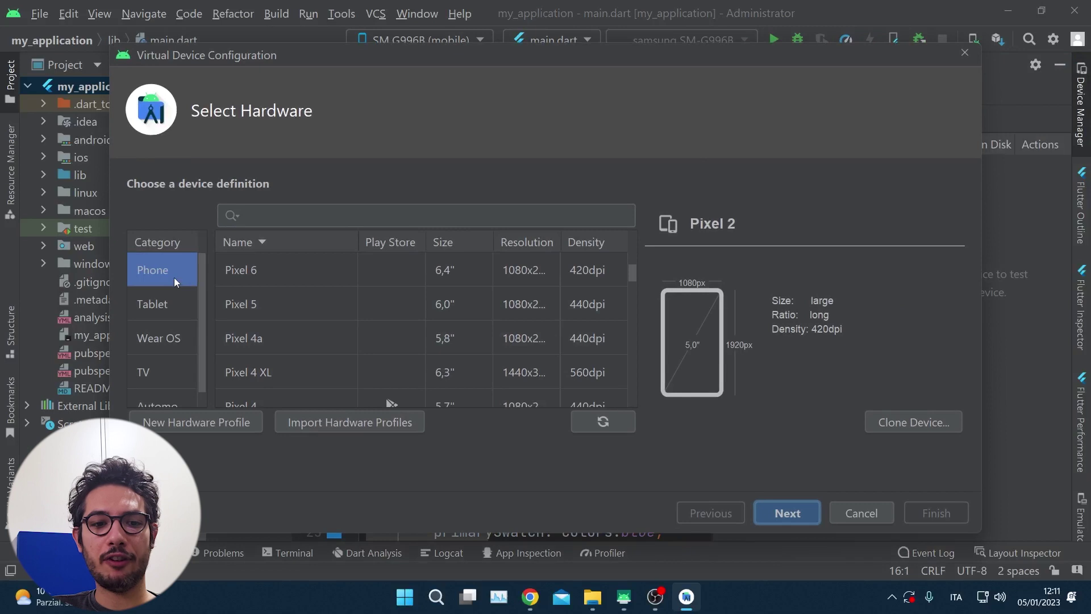
{"action": "left_click", "coordinate": [289, 311]}
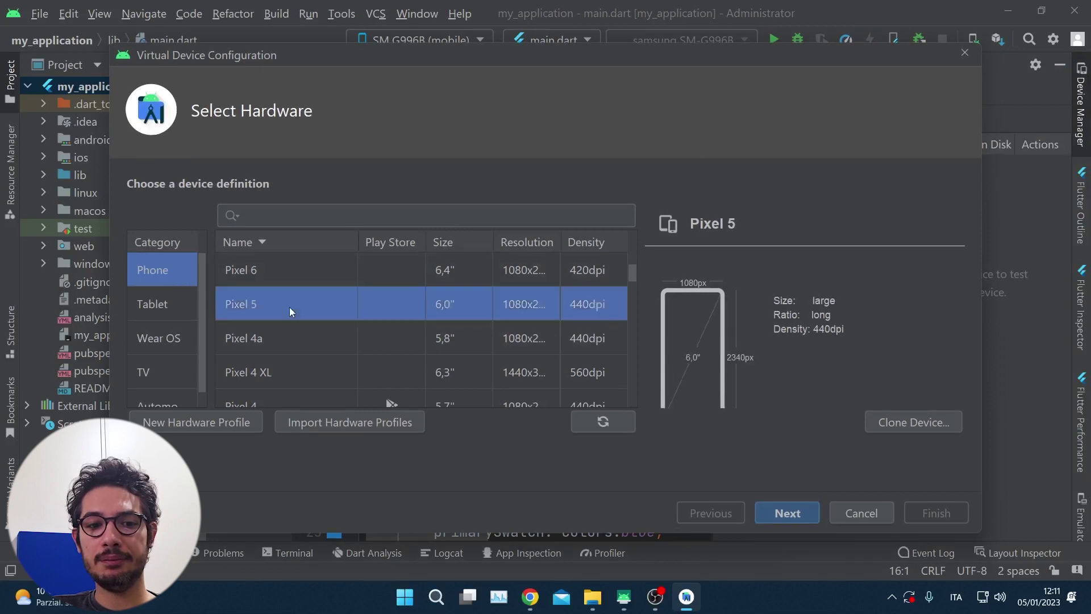
{"action": "left_click", "coordinate": [785, 514]}
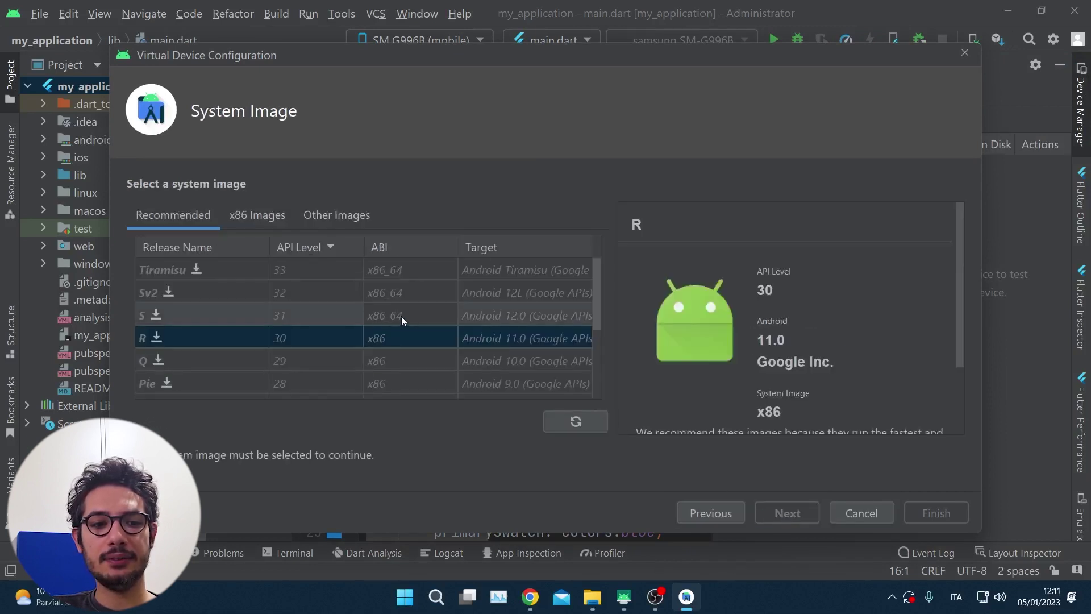
- Download the recommended R system image (API level 30, x86) and use it for the virtual device
{"action": "left_click", "coordinate": [267, 220]}
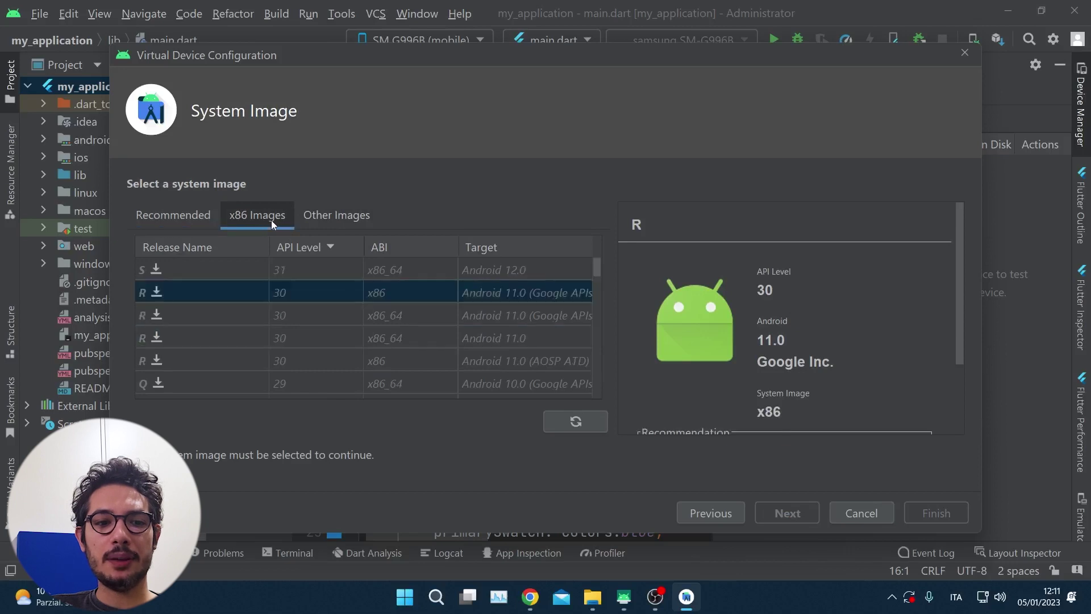
{"action": "left_click", "coordinate": [309, 216]}
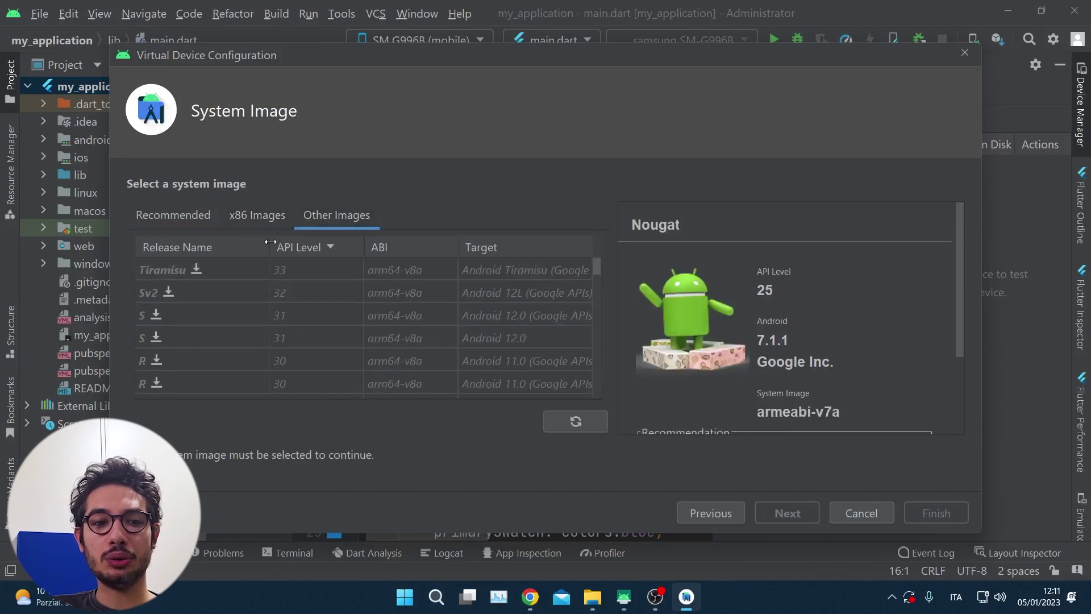
{"action": "left_click", "coordinate": [261, 219]}
{"action": "left_click", "coordinate": [193, 217]}
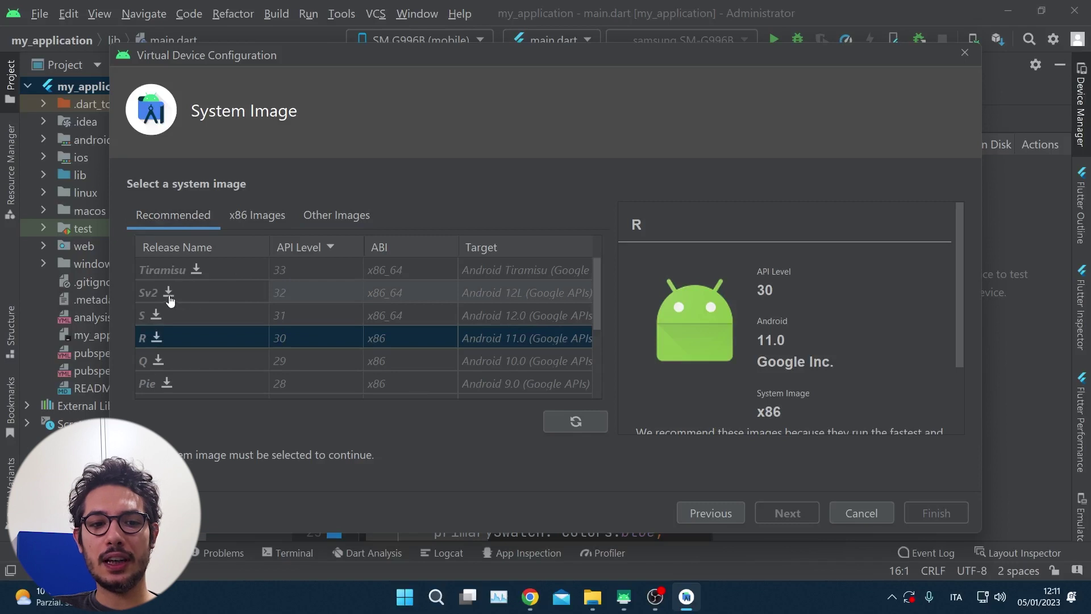
{"action": "left_click", "coordinate": [160, 341]}
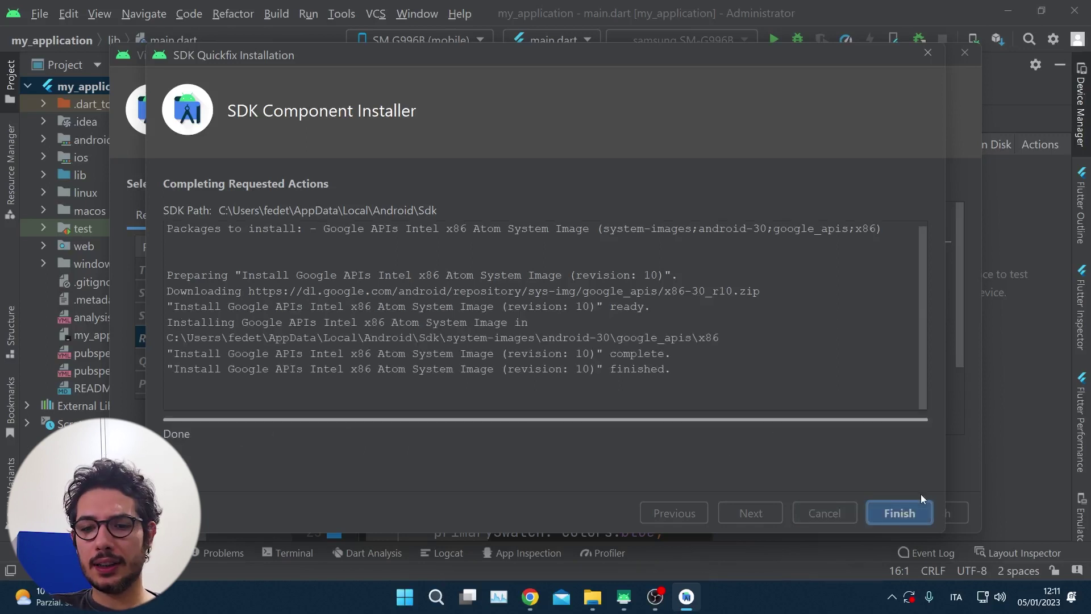
{"action": "left_click", "coordinate": [899, 513]}
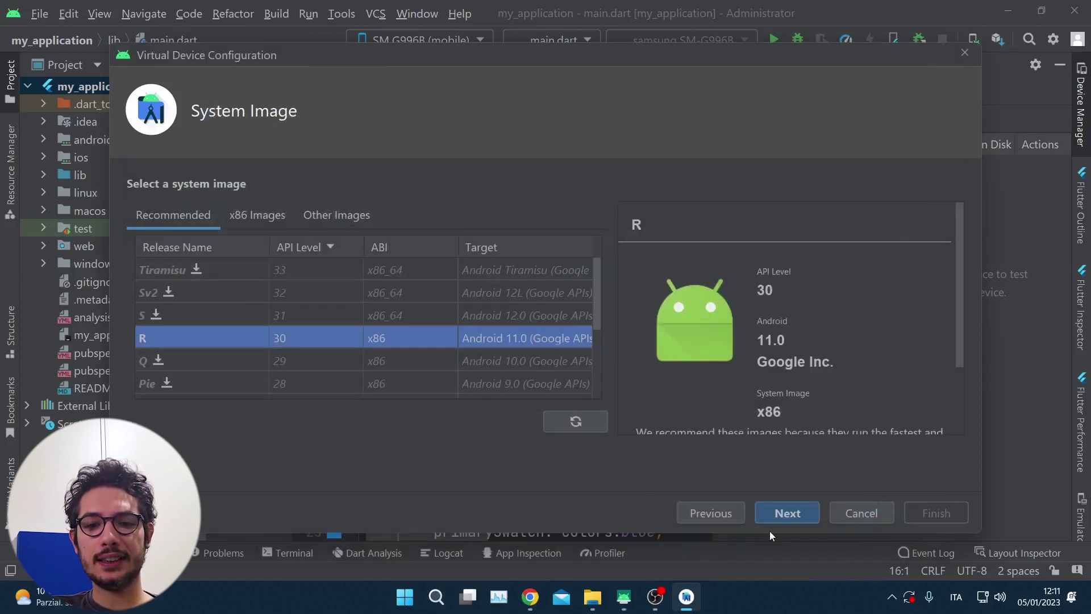
{"action": "left_click", "coordinate": [809, 518]}
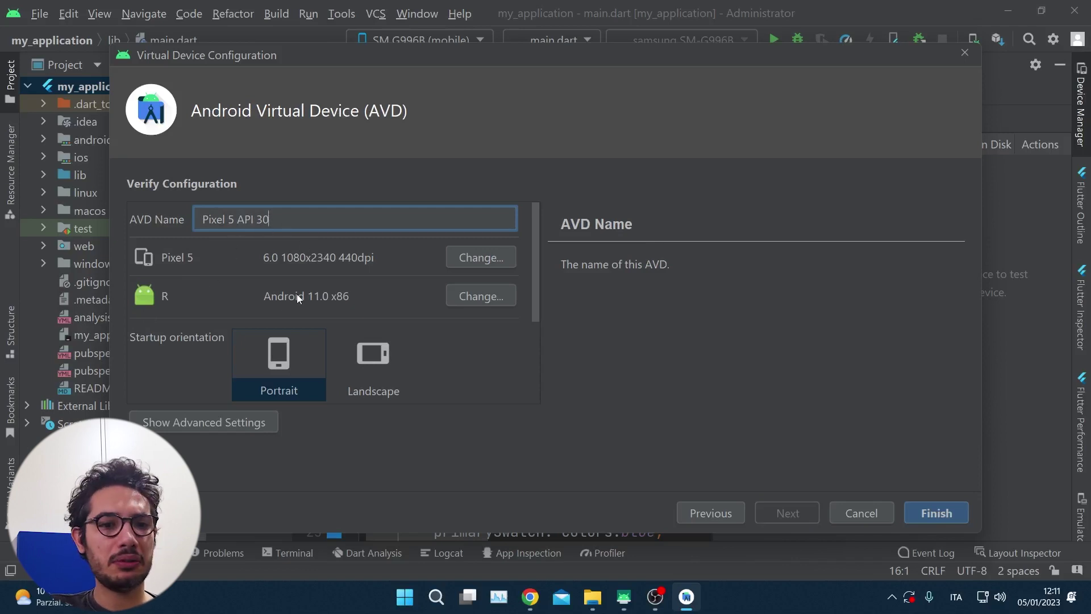
- Set the virtual device's emulated performance graphics to Hardware - GLES 2.0
{"action": "scroll", "coordinate": [519, 362], "scroll_direction": "down", "scroll_amount": 5}
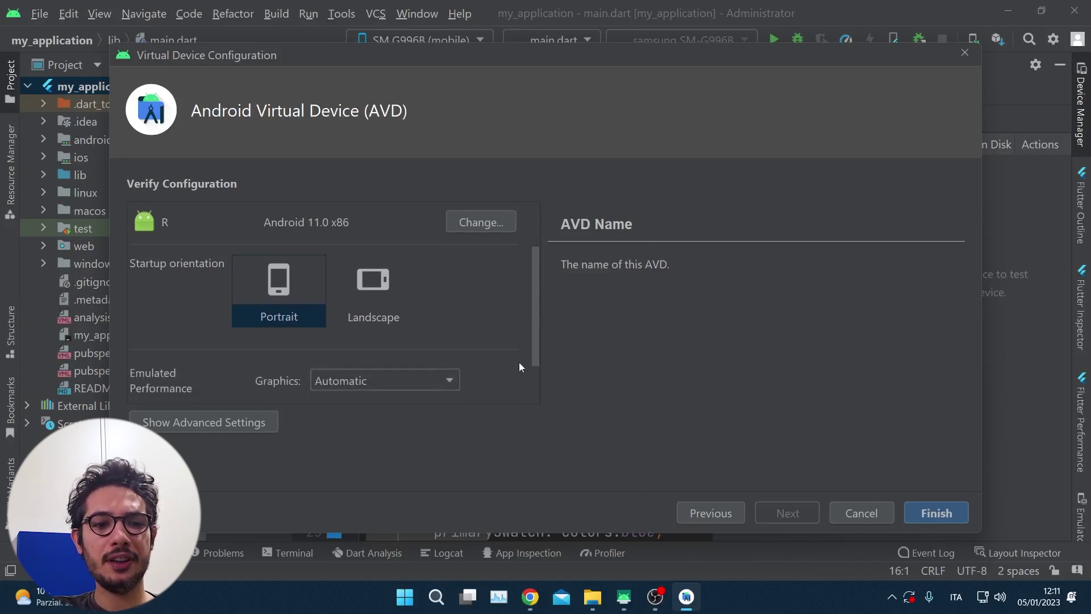
{"action": "left_click", "coordinate": [353, 322]}
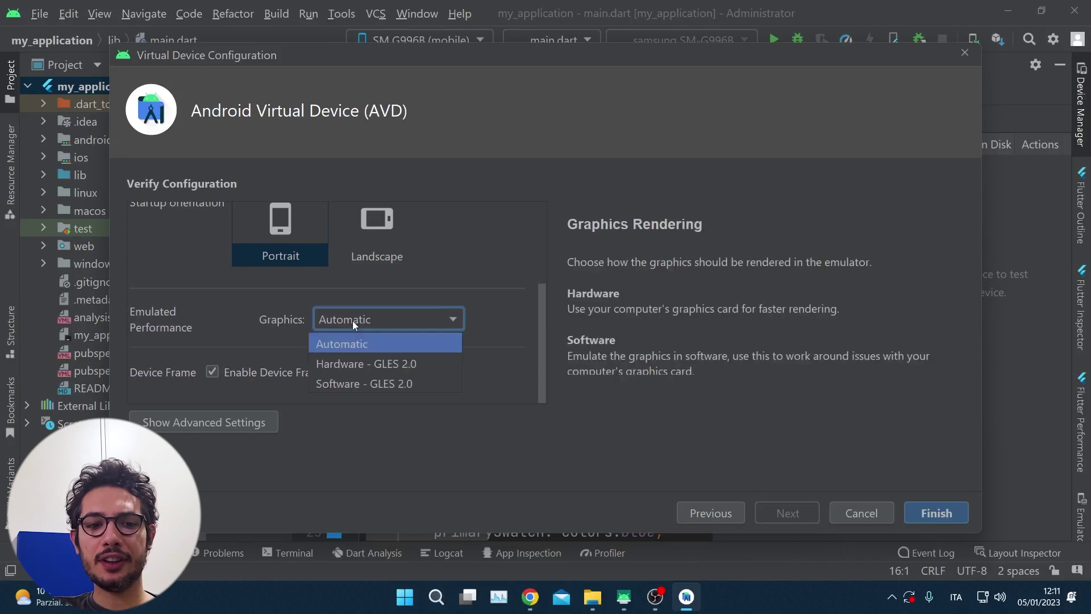
{"action": "left_click", "coordinate": [366, 367]}
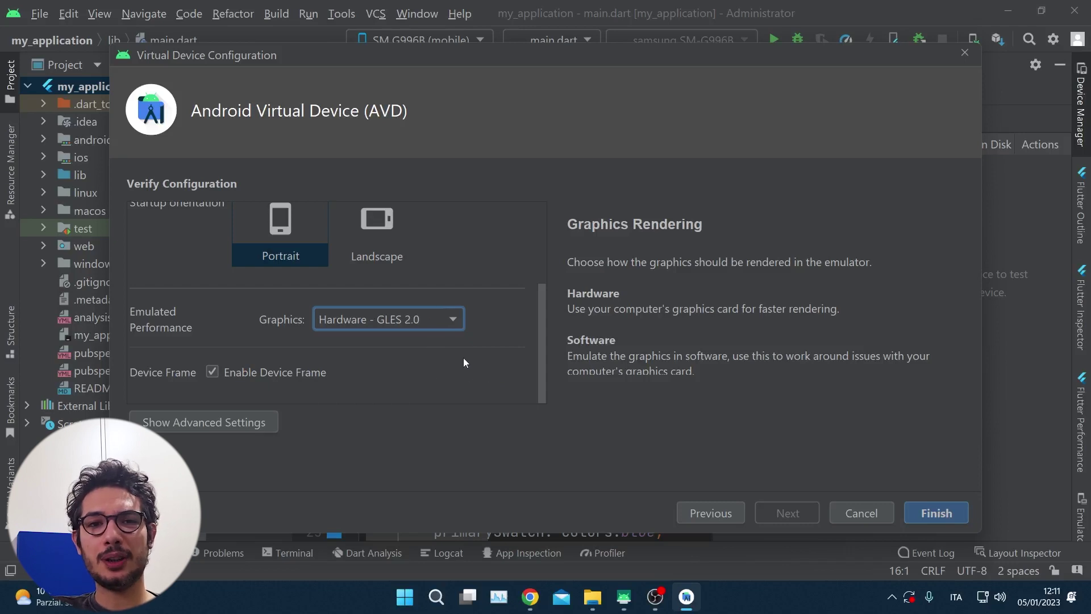
- Show the virtual device's advanced settings and review the camera, network, boot, memory, storage and device frame options
{"action": "left_click", "coordinate": [258, 421]}
{"action": "scroll", "coordinate": [439, 366], "scroll_direction": "down", "scroll_amount": 6}
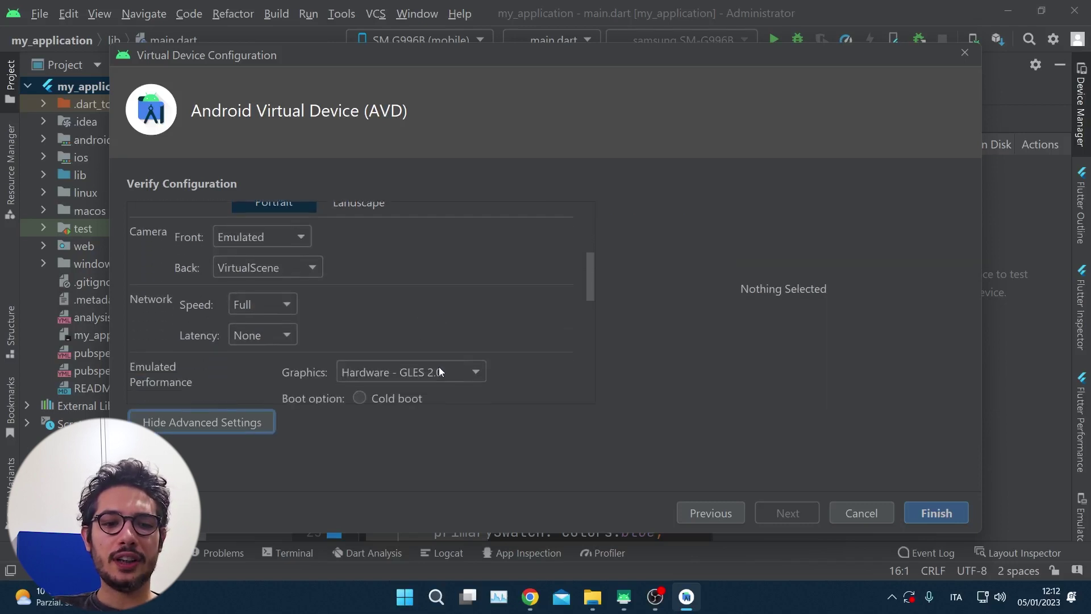
{"action": "scroll", "coordinate": [575, 327], "scroll_direction": "down", "scroll_amount": 4}
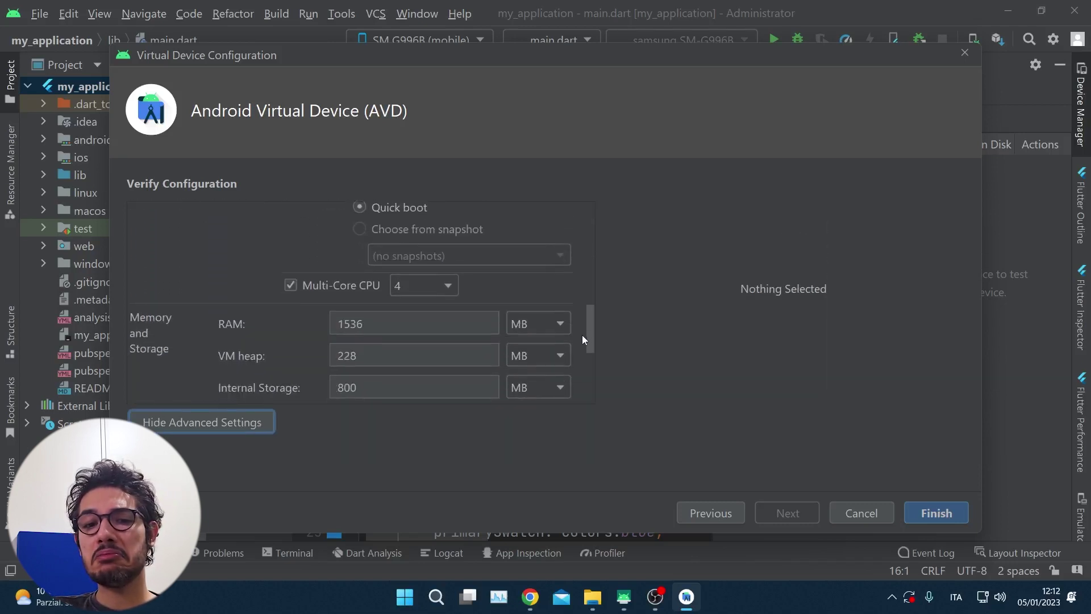
{"action": "scroll", "coordinate": [582, 335], "scroll_direction": "down", "scroll_amount": 2}
{"action": "scroll", "coordinate": [582, 335], "scroll_direction": "down", "scroll_amount": 1}
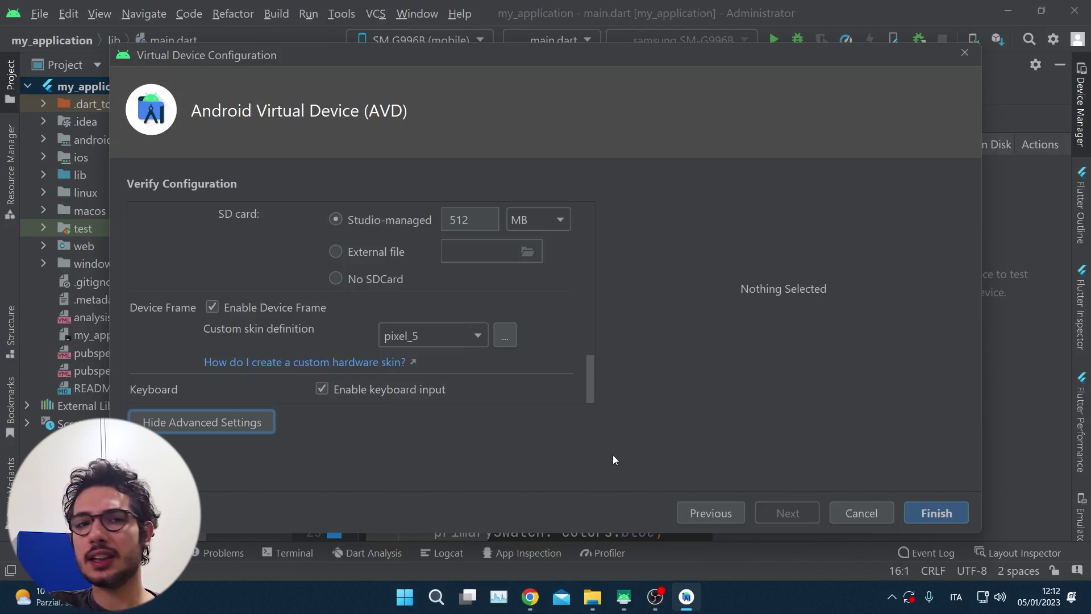
- Finish creating the Pixel 5 API 30 virtual device, launch its emulator, and hide the Device Manager and project tree
{"action": "left_click", "coordinate": [938, 517]}
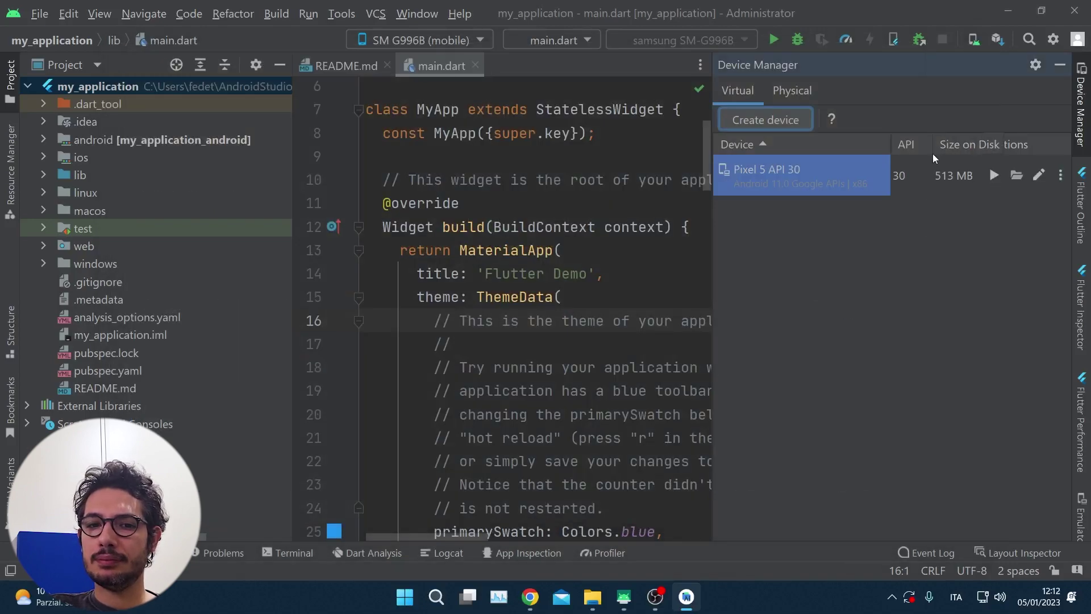
{"action": "left_click", "coordinate": [993, 176]}
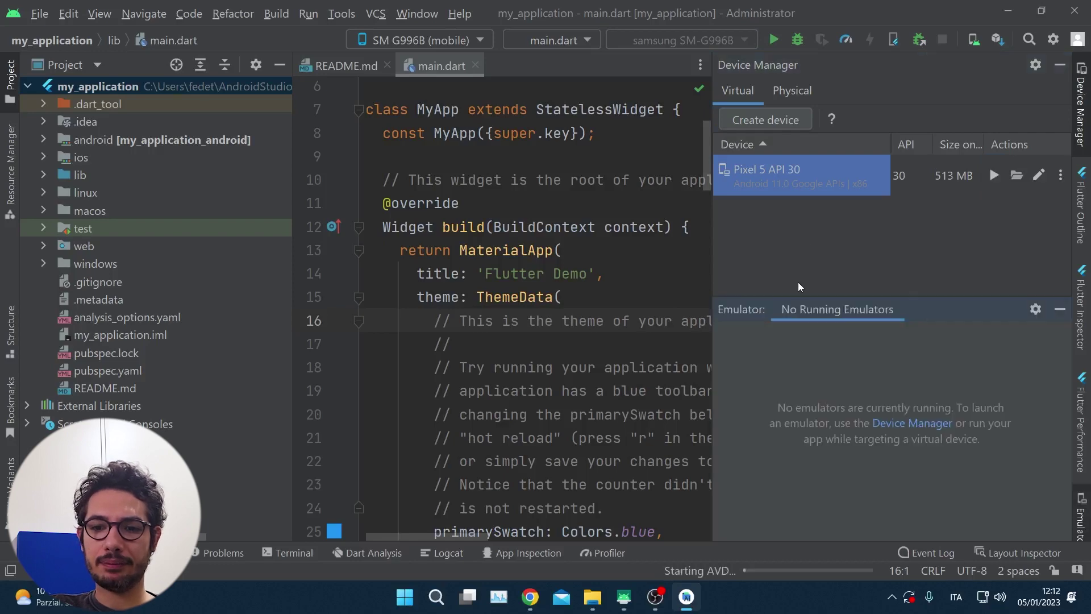
{"action": "left_click", "coordinate": [1059, 65]}
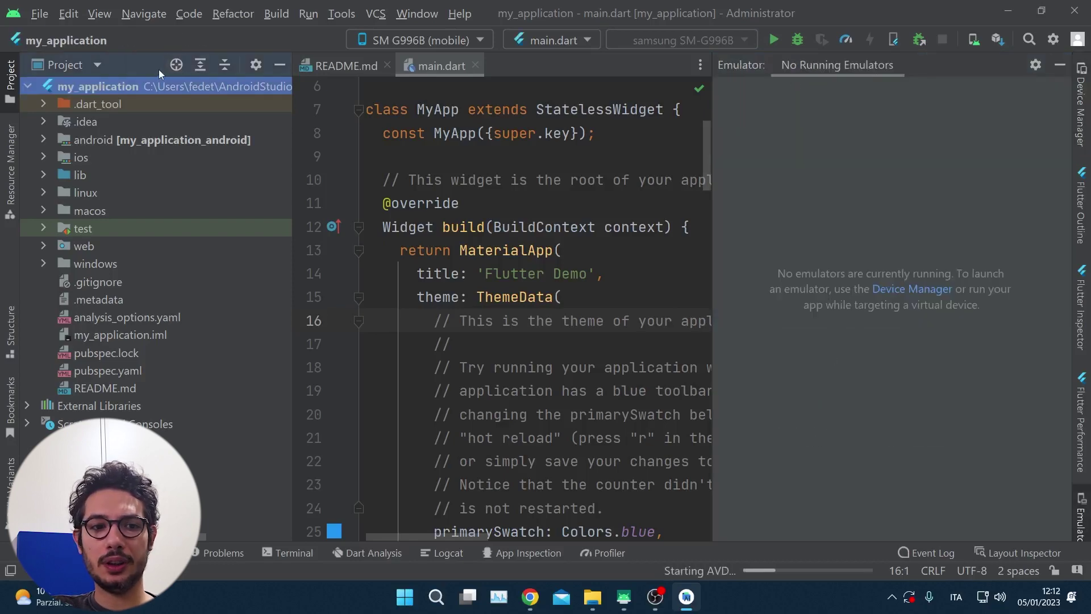
{"action": "left_click", "coordinate": [279, 64]}
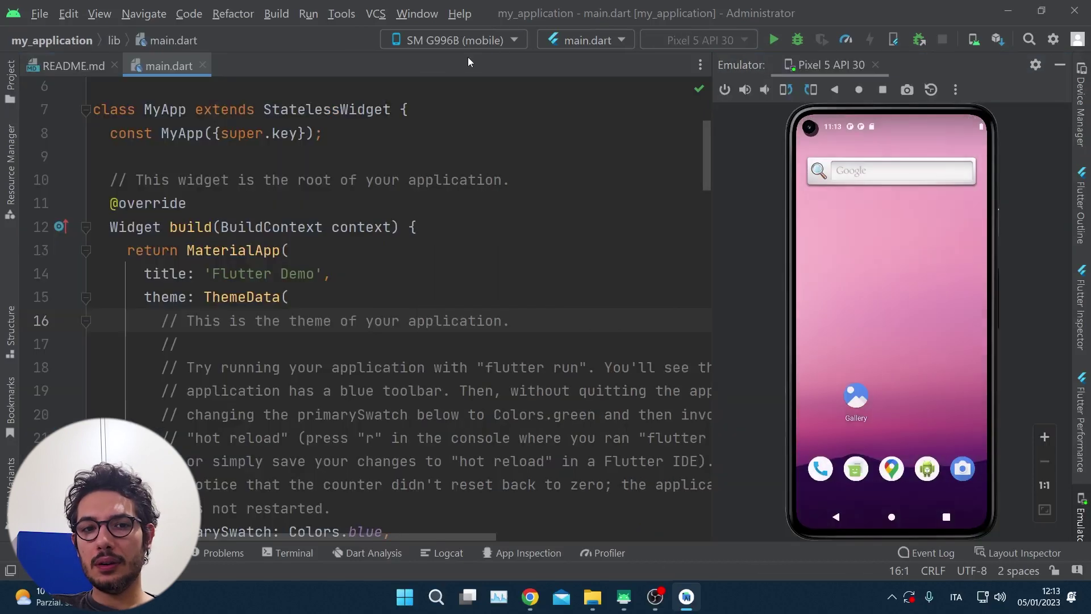
- Run main.dart on the Pixel 5 API 30 (mobile) device, hiding the run output and dismissing the hot reload notice
{"action": "left_click", "coordinate": [518, 39]}
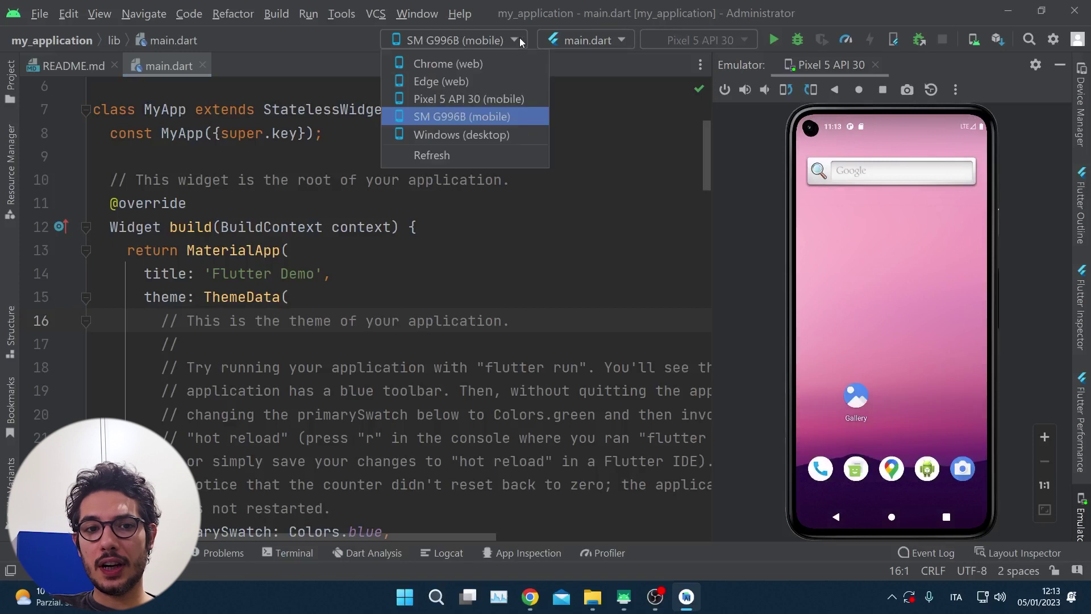
{"action": "left_click", "coordinate": [515, 101]}
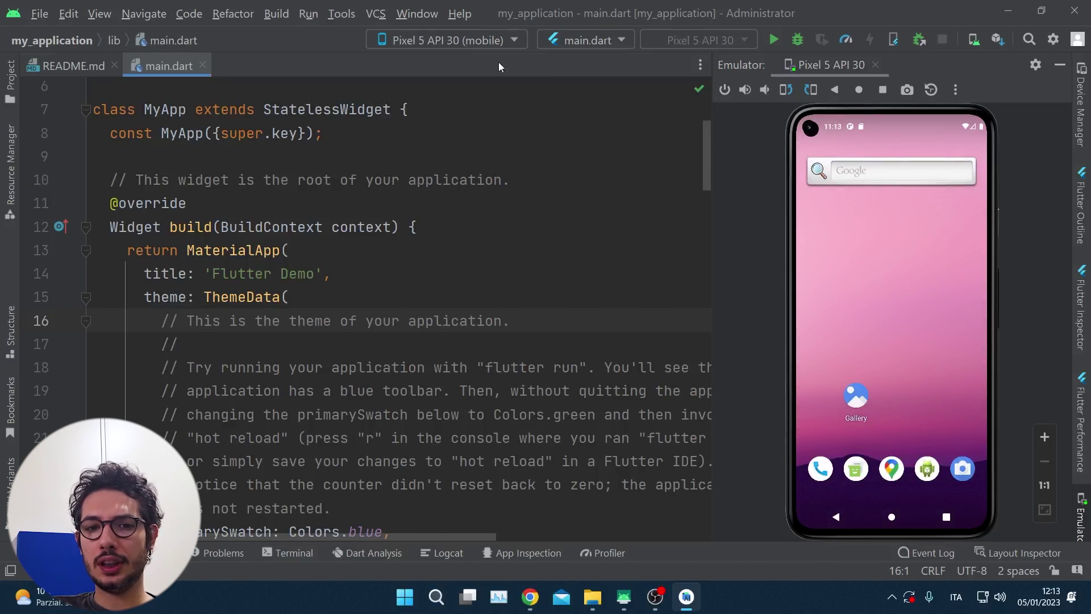
{"action": "left_click", "coordinate": [774, 39]}
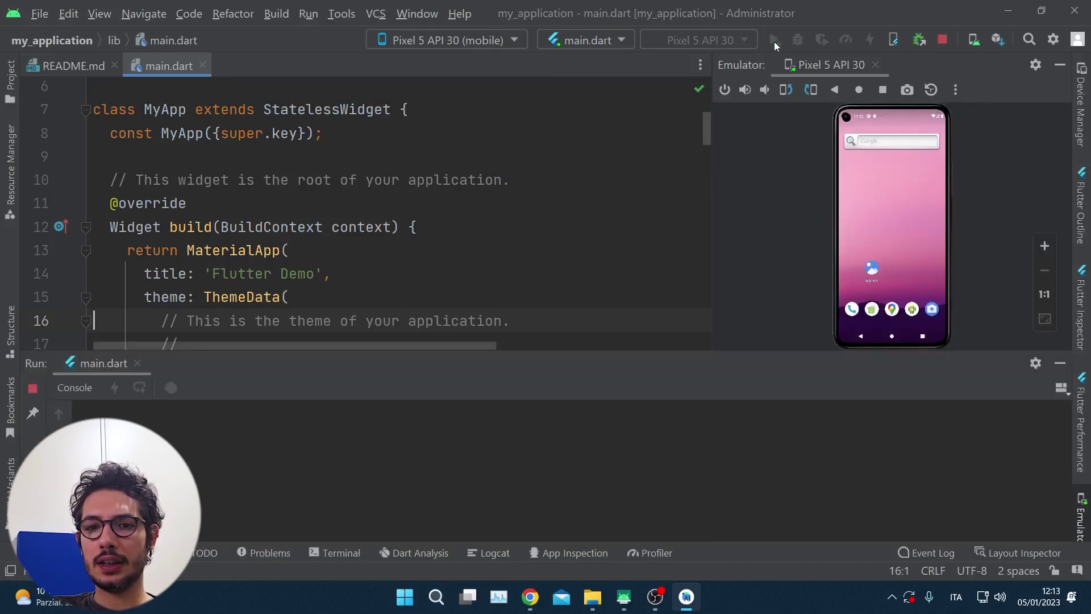
{"action": "left_click", "coordinate": [1060, 363]}
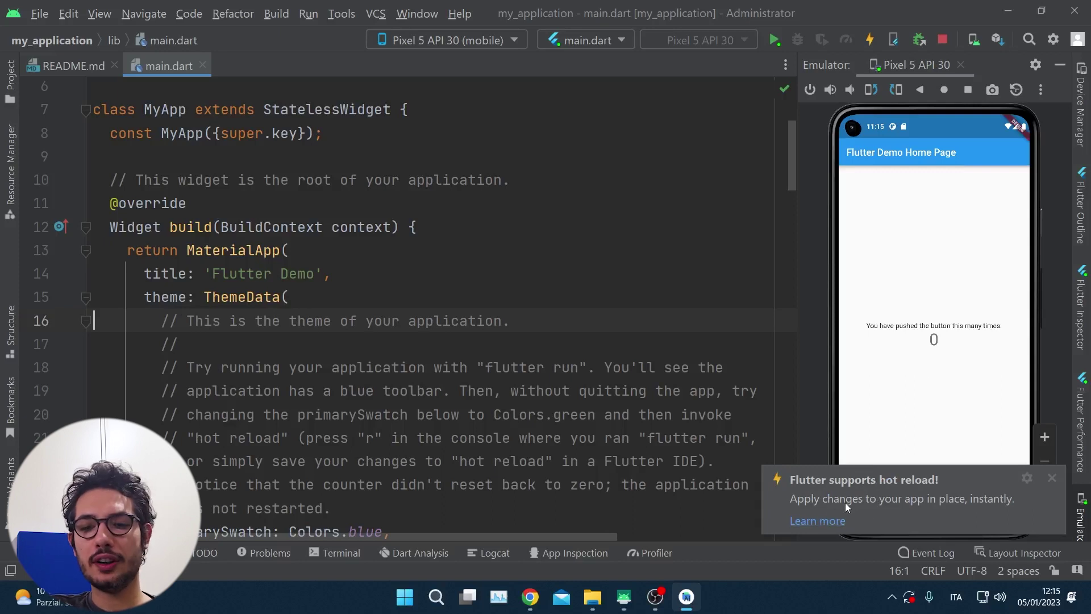
{"action": "left_click", "coordinate": [1051, 478]}
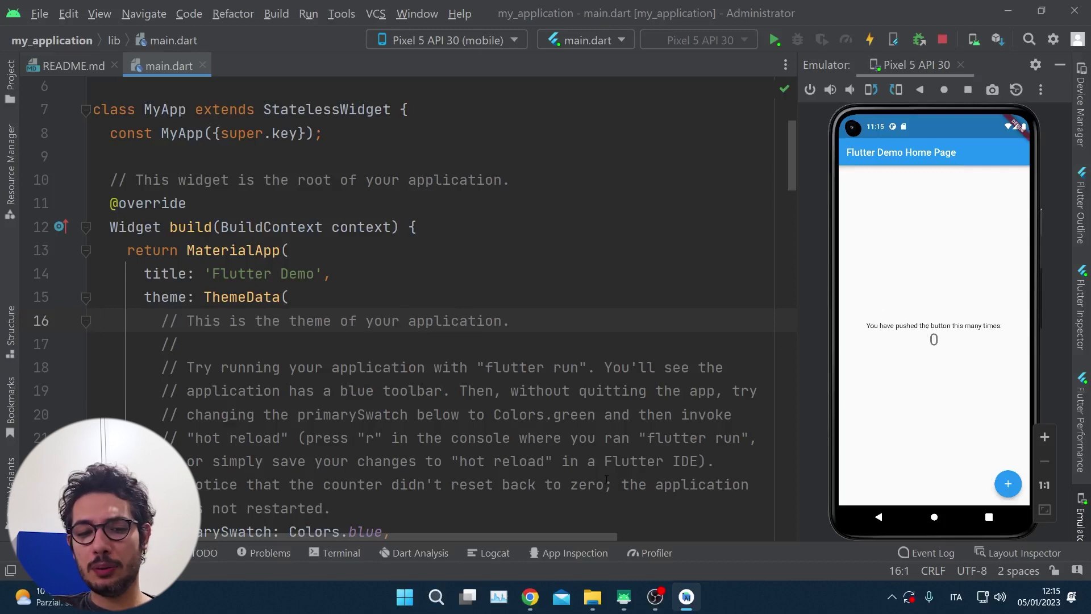
- Open the Windows Command Prompt and run "flutter doctor" to check the Flutter installation
{"action": "left_click", "coordinate": [436, 602]}
{"action": "type", "text": "cmd"}
{"action": "key", "text": "Return"}
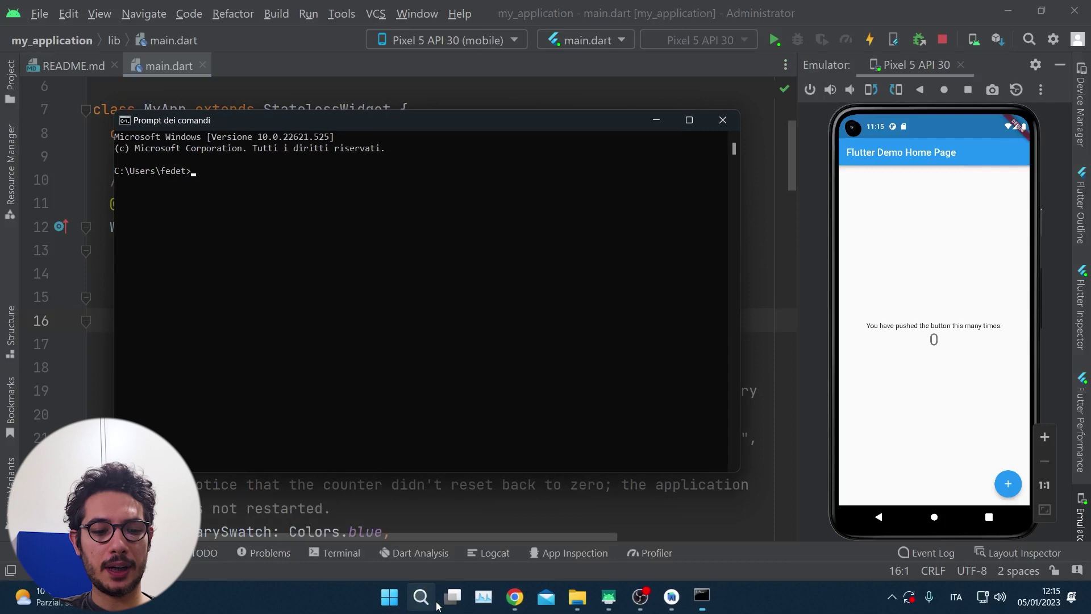
{"action": "type", "text": "fl"}
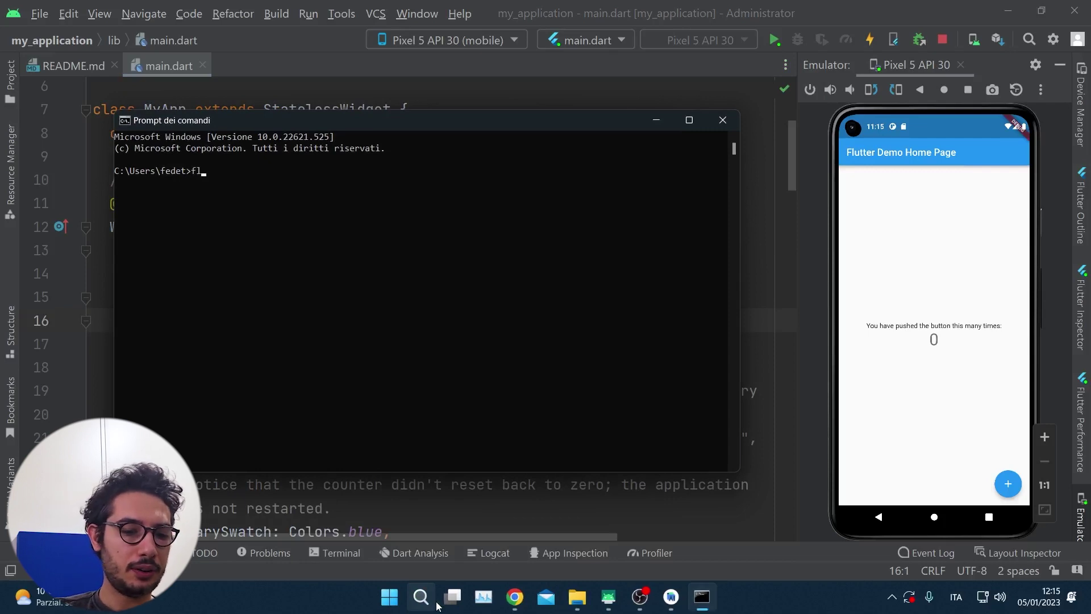
{"action": "type", "text": "utter doc"}
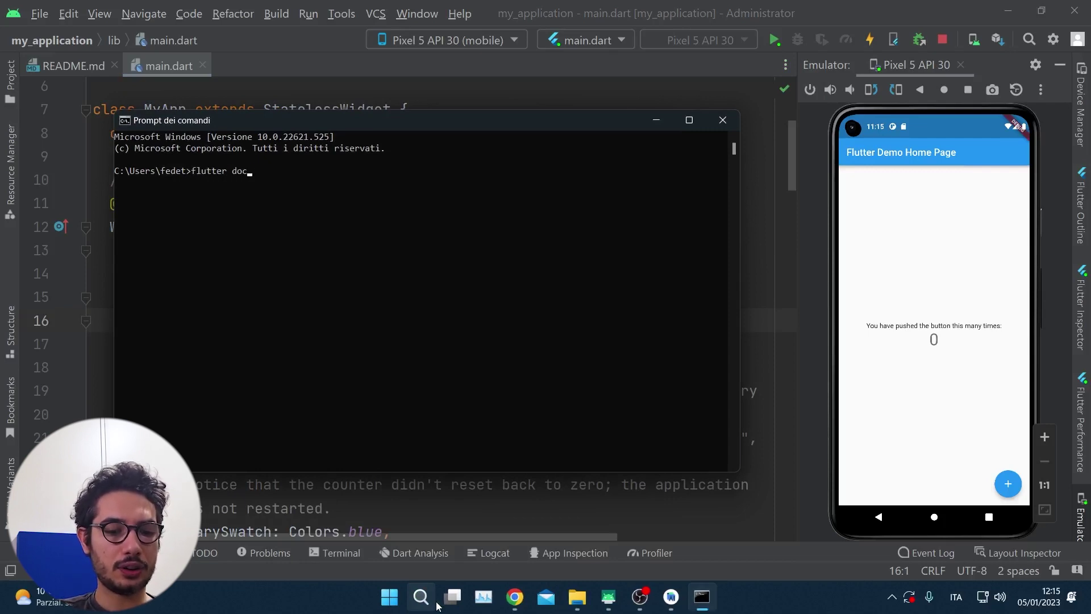
{"action": "type", "text": "tor"}
{"action": "key", "text": "Return"}
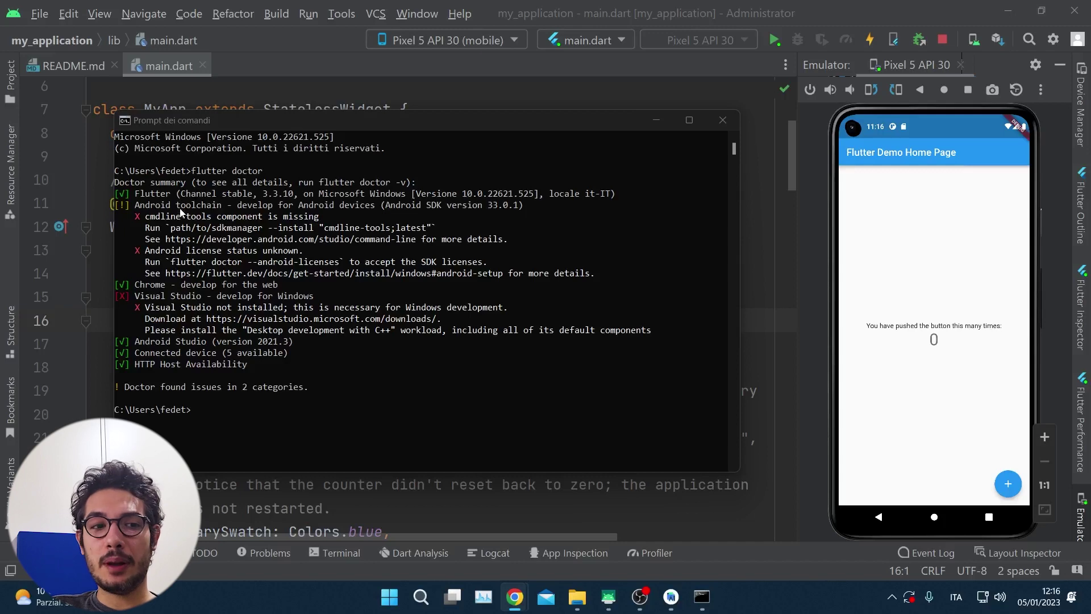
- In Android Studio, search the settings for "sdk too" and display the Android SDK's list of SDK Tools
{"action": "left_click", "coordinate": [46, 20]}
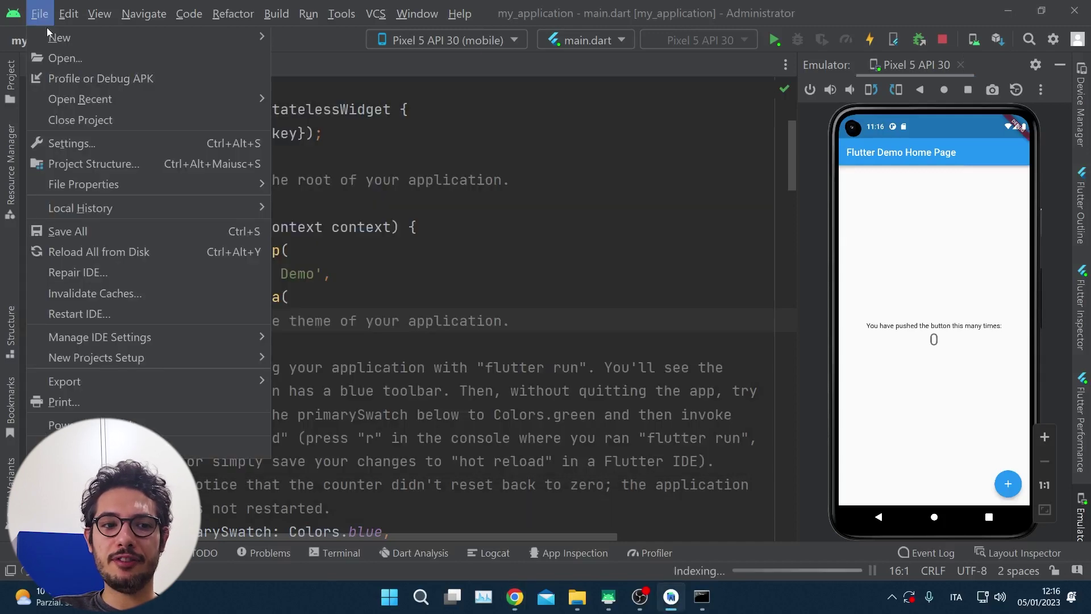
{"action": "left_click", "coordinate": [90, 141]}
{"action": "left_click", "coordinate": [173, 49]}
{"action": "type", "text": "sdk too"}
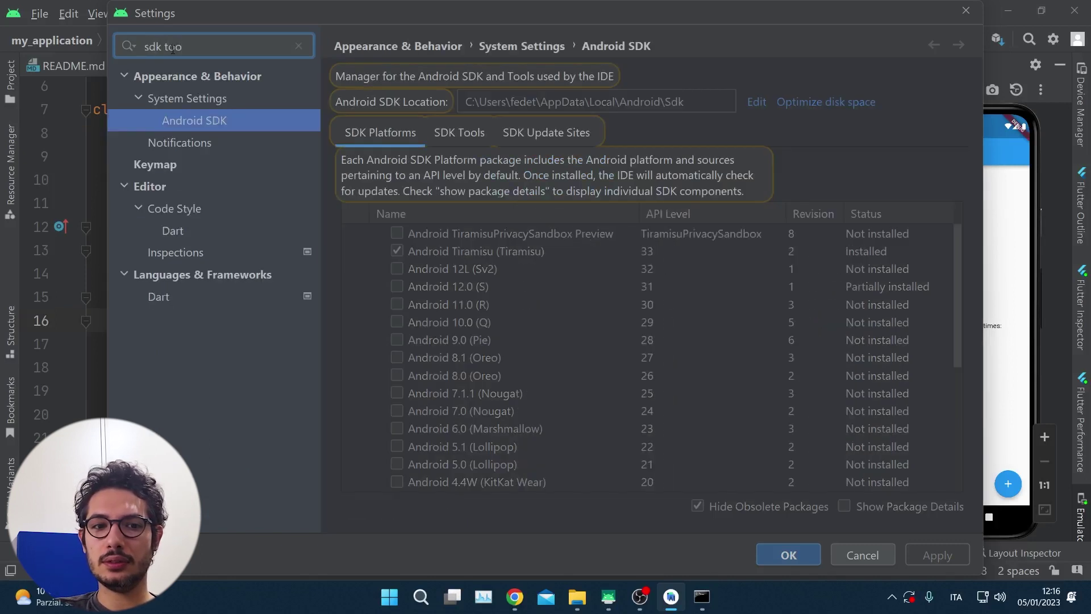
{"action": "left_click", "coordinate": [468, 139]}
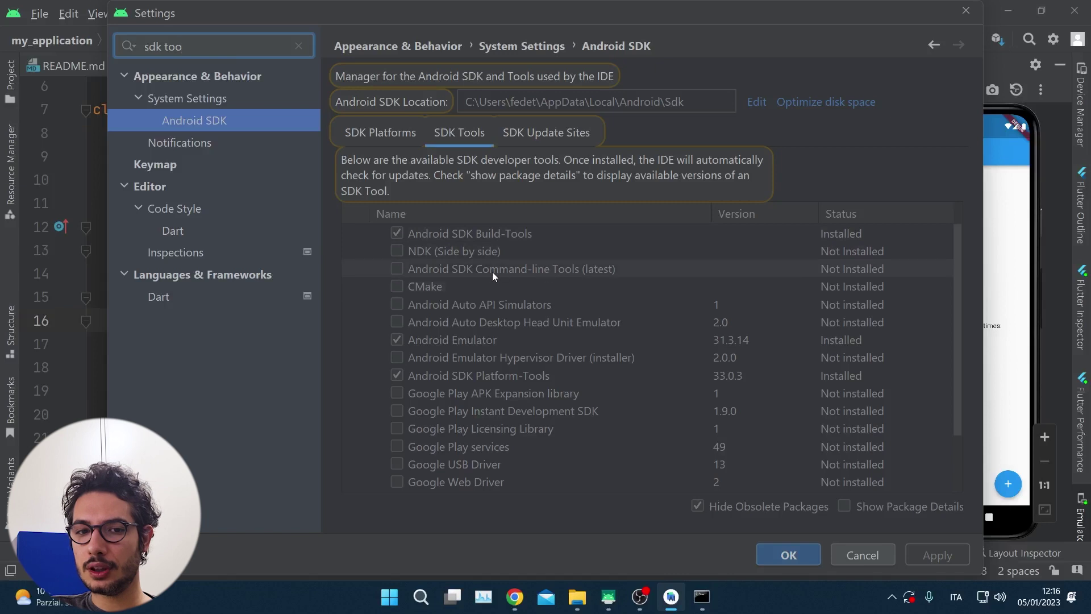
- Install Android SDK Command-line Tools (latest) and close the settings
{"action": "left_click", "coordinate": [397, 270]}
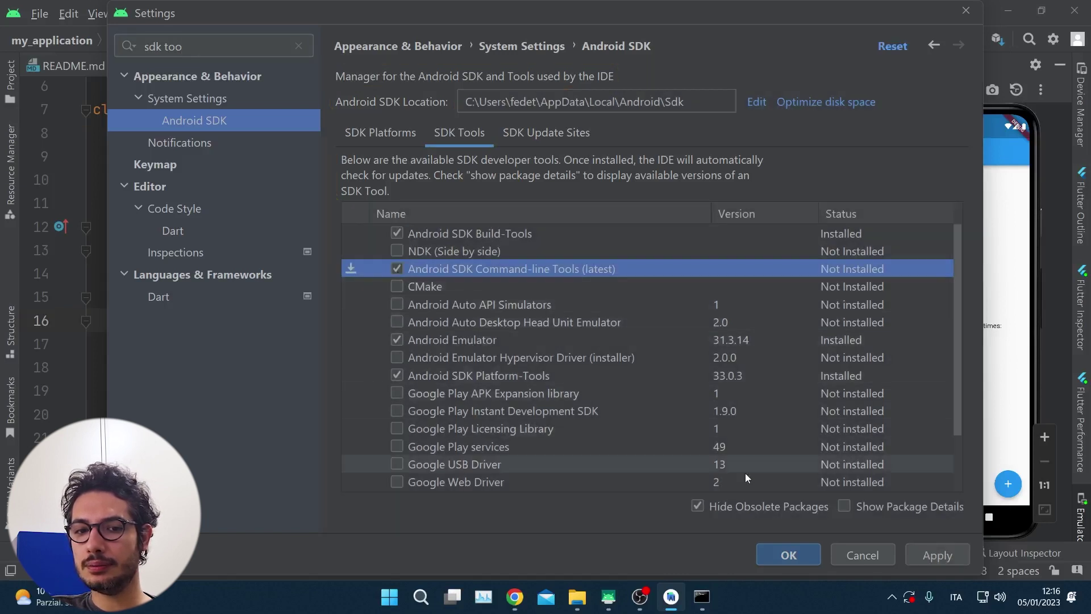
{"action": "left_click", "coordinate": [918, 556]}
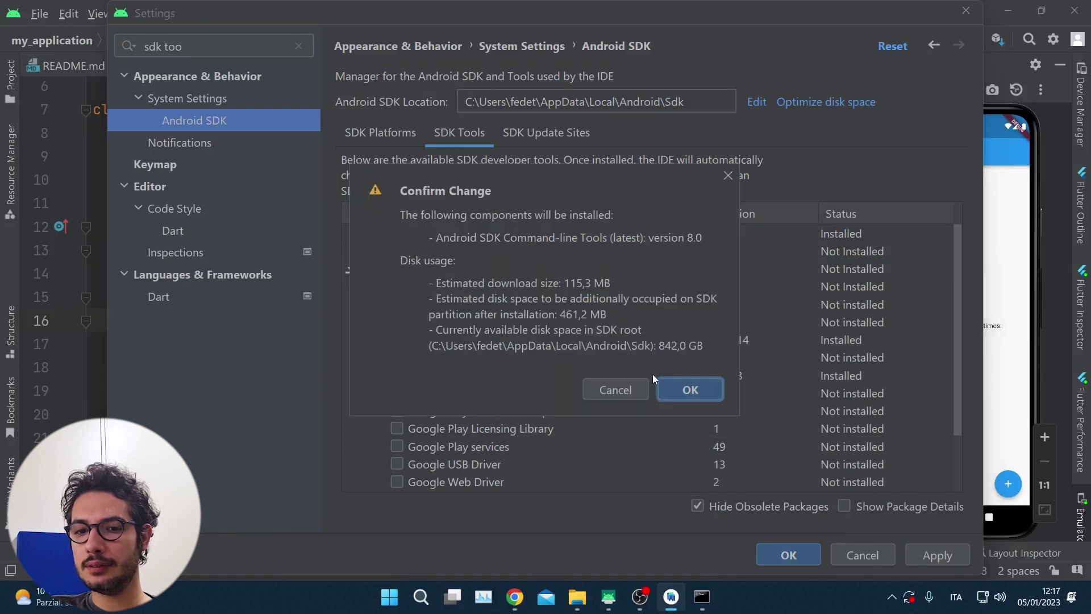
{"action": "left_click", "coordinate": [687, 386]}
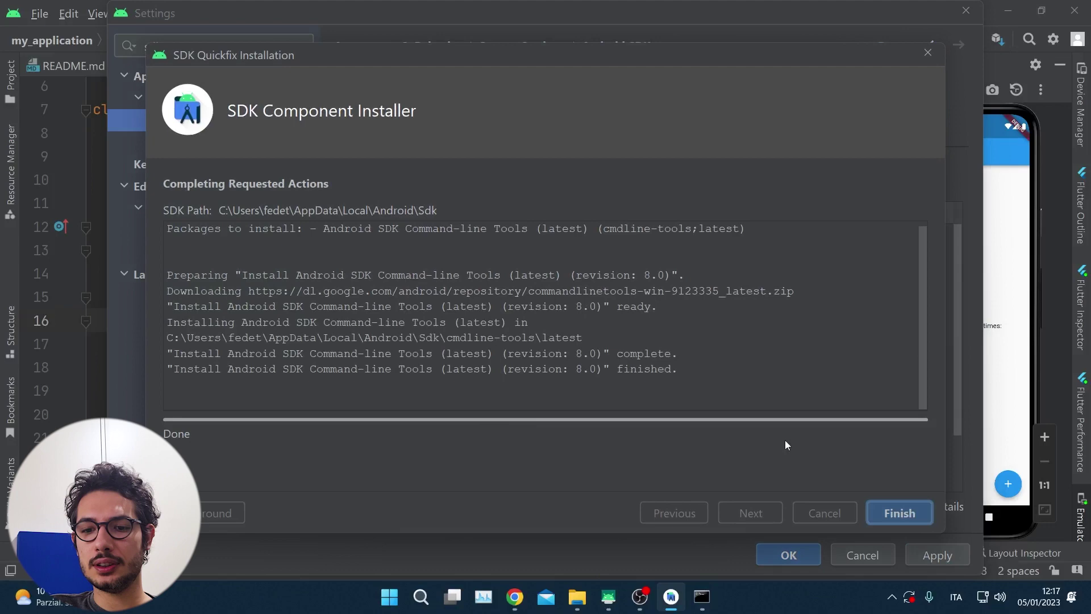
{"action": "left_click", "coordinate": [926, 519]}
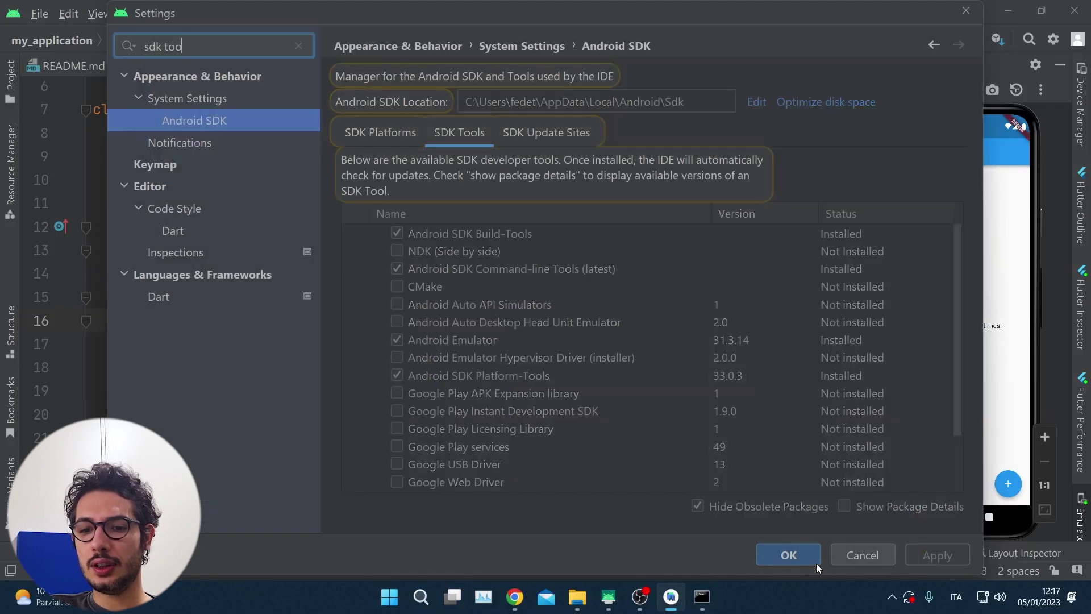
{"action": "left_click", "coordinate": [789, 555]}
- Switch back to the Command Prompt, rerun "flutter doctor" and compare its Android toolchain report with the previous one
{"action": "left_click", "coordinate": [702, 596]}
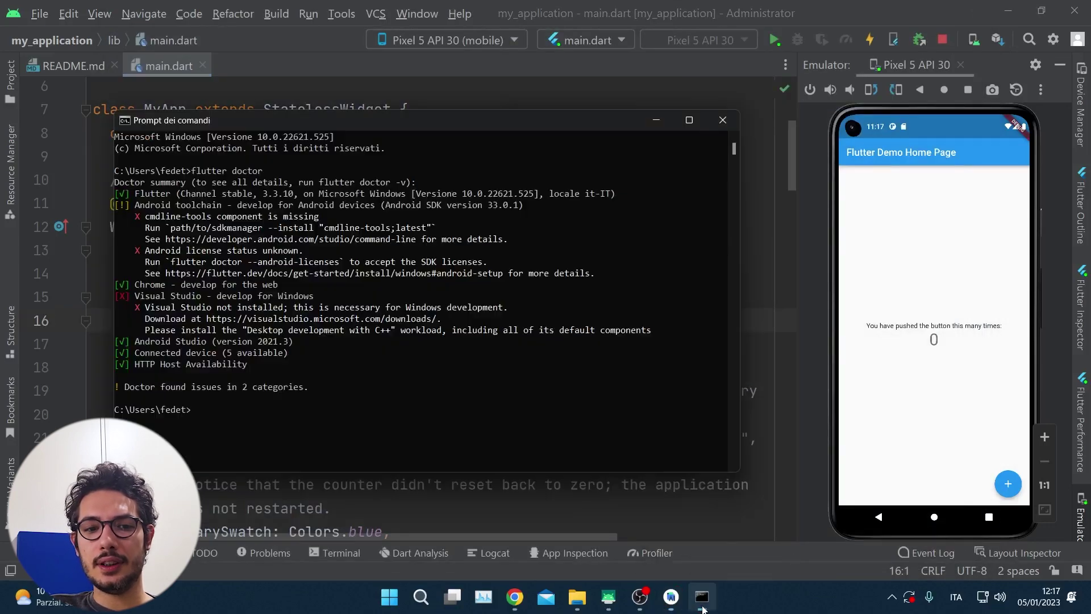
{"action": "key", "text": "Up"}
{"action": "key", "text": "Return"}
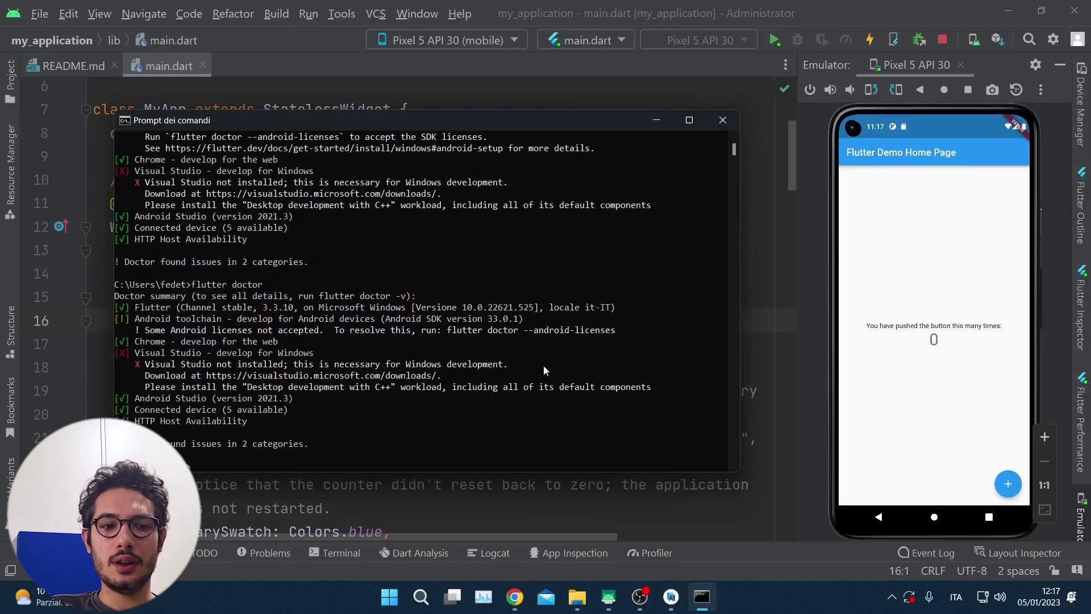
{"action": "scroll", "coordinate": [256, 218], "scroll_direction": "up", "scroll_amount": 2}
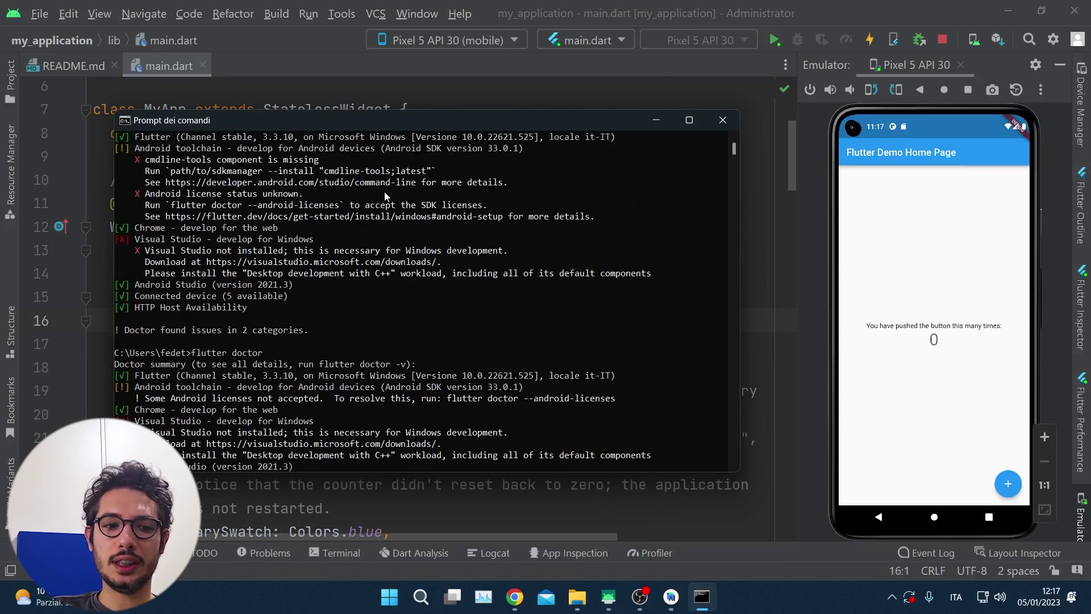
{"action": "scroll", "coordinate": [385, 198], "scroll_direction": "down", "scroll_amount": 1}
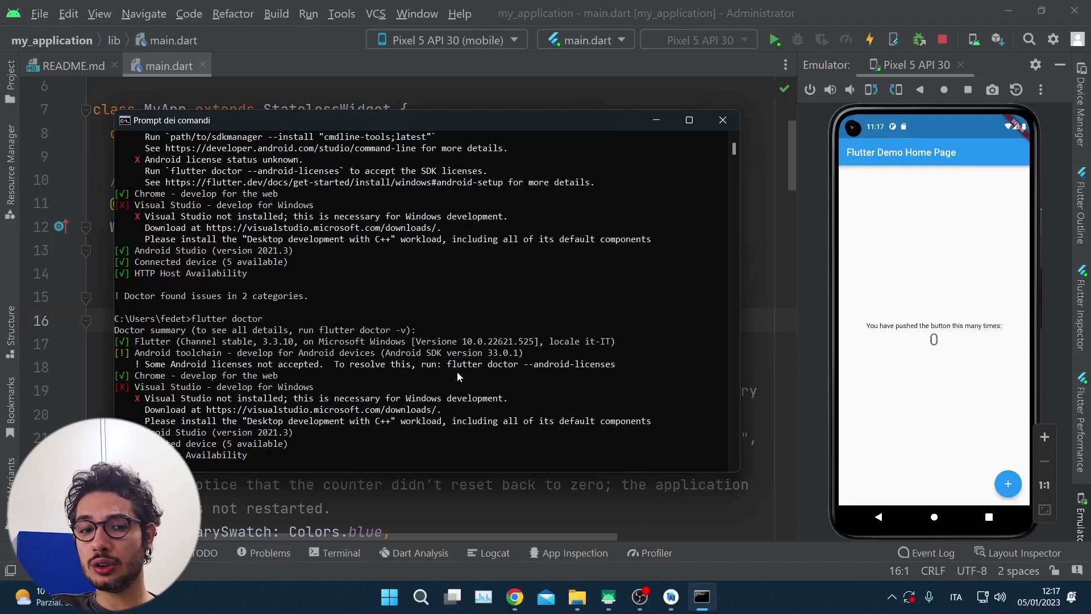
{"action": "scroll", "coordinate": [357, 293], "scroll_direction": "down", "scroll_amount": 5}
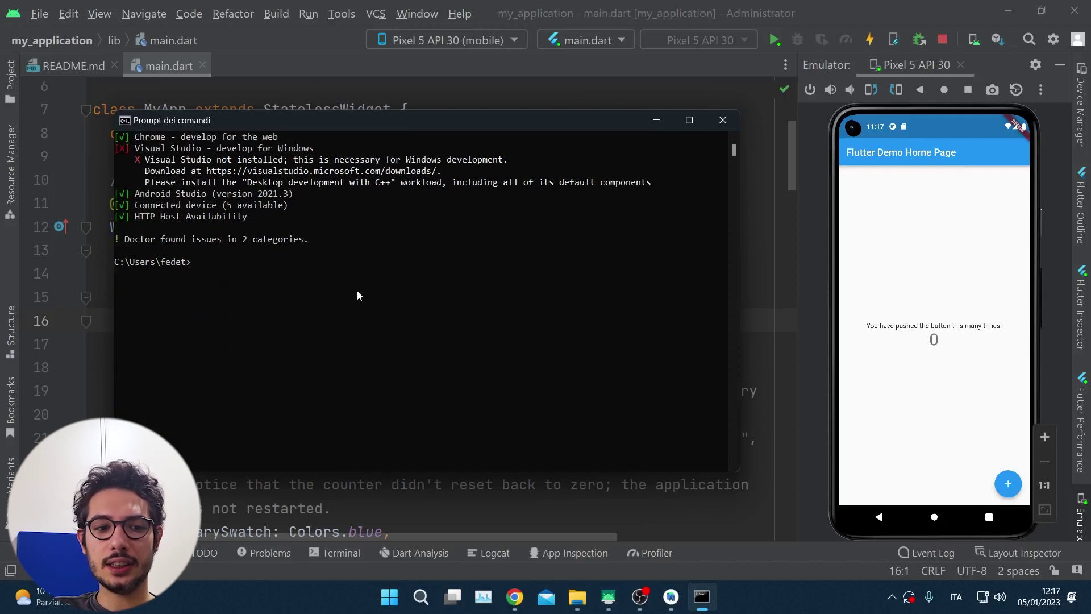
- Run "flutter doctor --android-licenses" and accept all the outstanding SDK package licenses with y
{"action": "left_click", "coordinate": [341, 344]}
{"action": "type", "text": "flutter doctor --android-licen"}
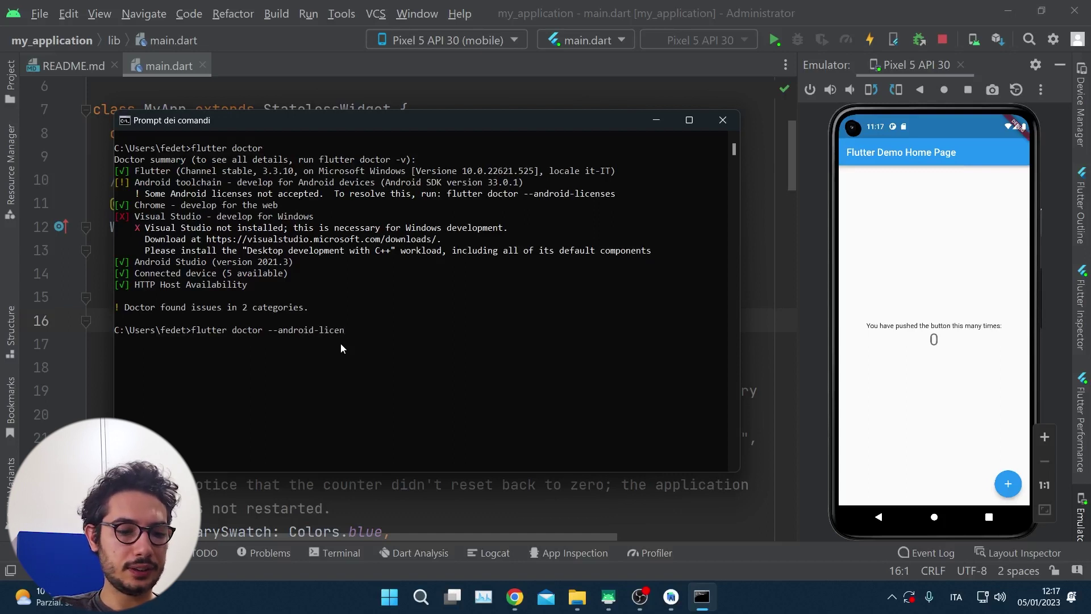
{"action": "key", "text": "Return"}
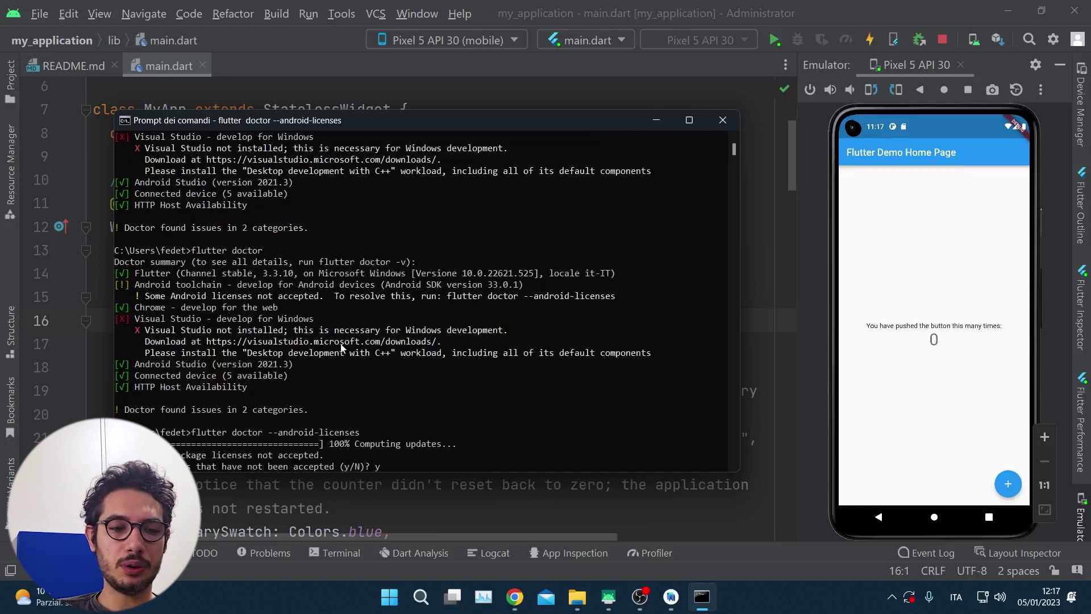
{"action": "type", "text": "y"}
{"action": "key", "text": "Return"}
{"action": "key", "text": "Return"}
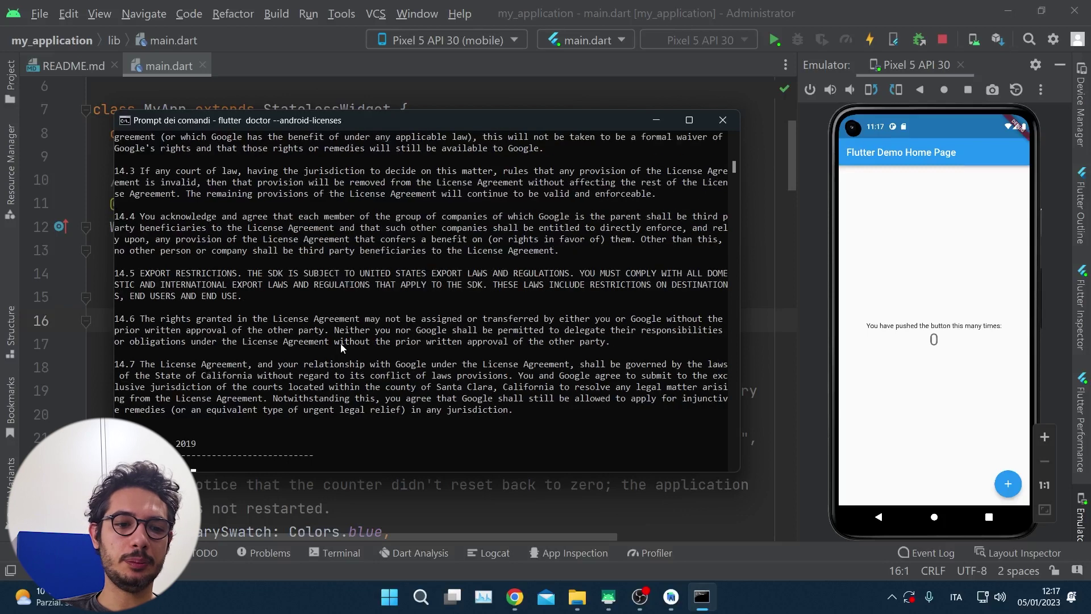
{"action": "type", "text": "y"}
{"action": "key", "text": "Return"}
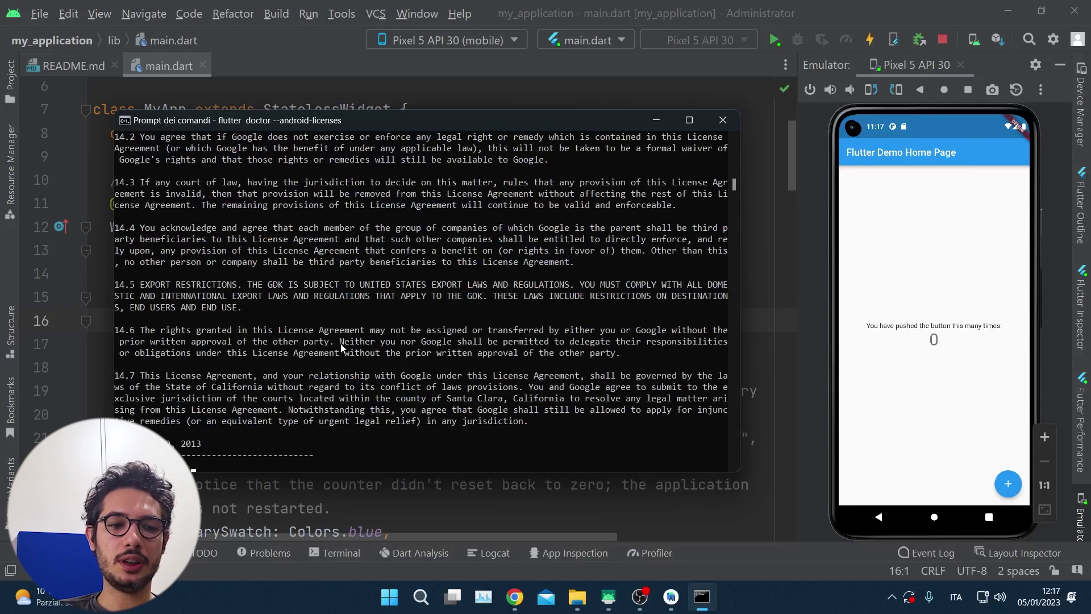
{"action": "key", "text": "Return"}
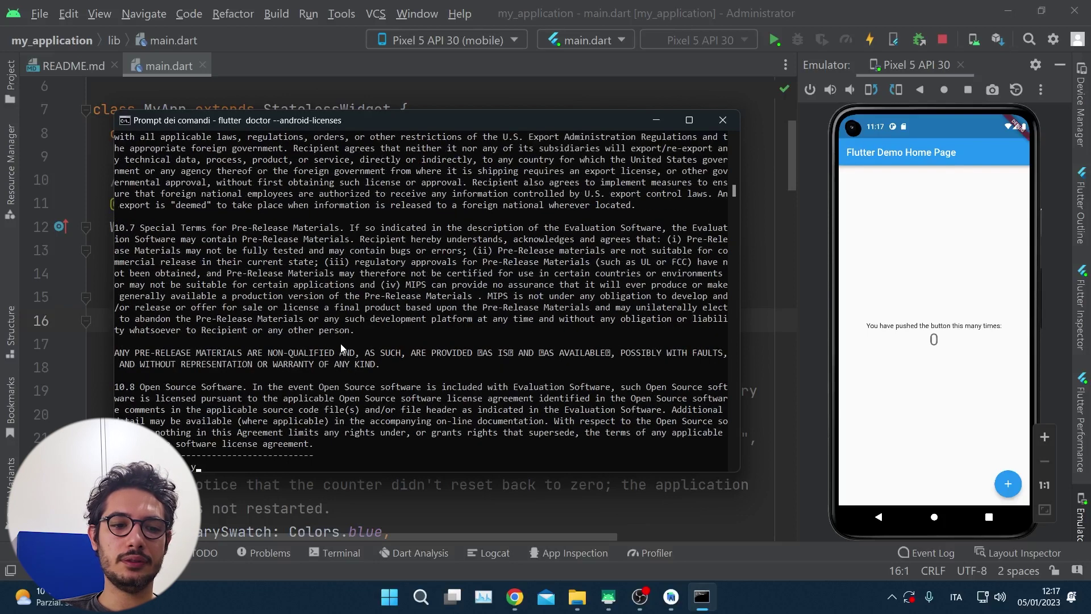
{"action": "key", "text": "Return"}
- Shorten the recalled license command to "flutter doctor" and run it to recheck the installation
{"action": "key", "text": "Up"}
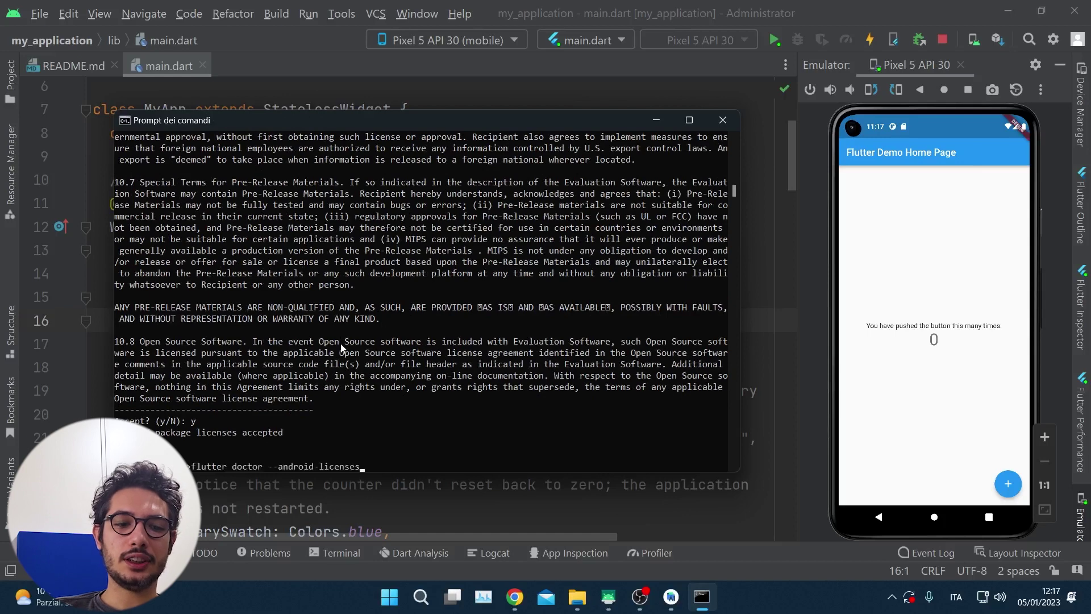
{"action": "key", "text": "BackSpace"}
{"action": "key", "text": "BackSpace"}
{"action": "key", "text": "BackSpace"}
{"action": "key", "text": "BackSpace"}
{"action": "key", "text": "BackSpace"}
{"action": "key", "text": "BackSpace"}
{"action": "key", "text": "BackSpace"}
{"action": "key", "text": "BackSpace"}
{"action": "key", "text": "BackSpace"}
{"action": "key", "text": "BackSpace"}
{"action": "key", "text": "BackSpace"}
{"action": "key", "text": "BackSpace"}
{"action": "key", "text": "BackSpace"}
{"action": "key", "text": "BackSpace"}
{"action": "key", "text": "BackSpace"}
{"action": "key", "text": "BackSpace"}
{"action": "key", "text": "BackSpace"}
{"action": "key", "text": "BackSpace"}
{"action": "key", "text": "BackSpace"}
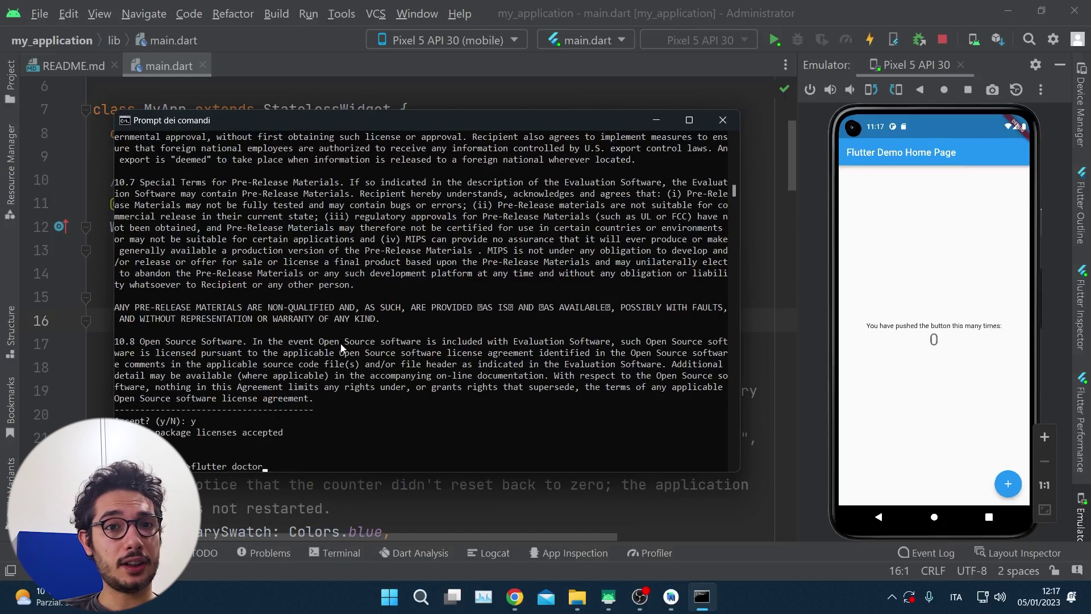
{"action": "key", "text": "Return"}
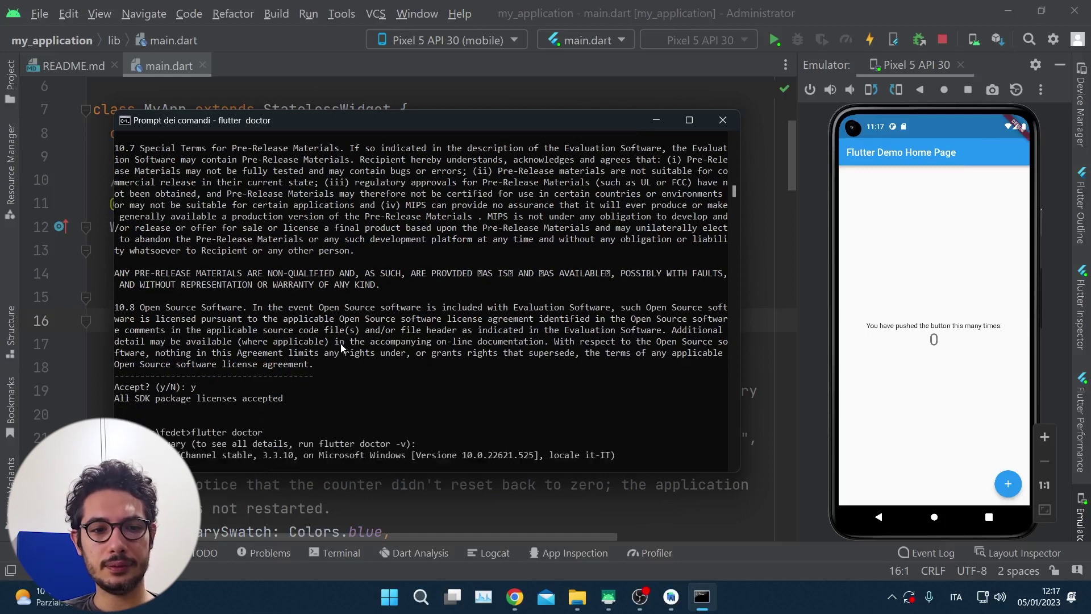